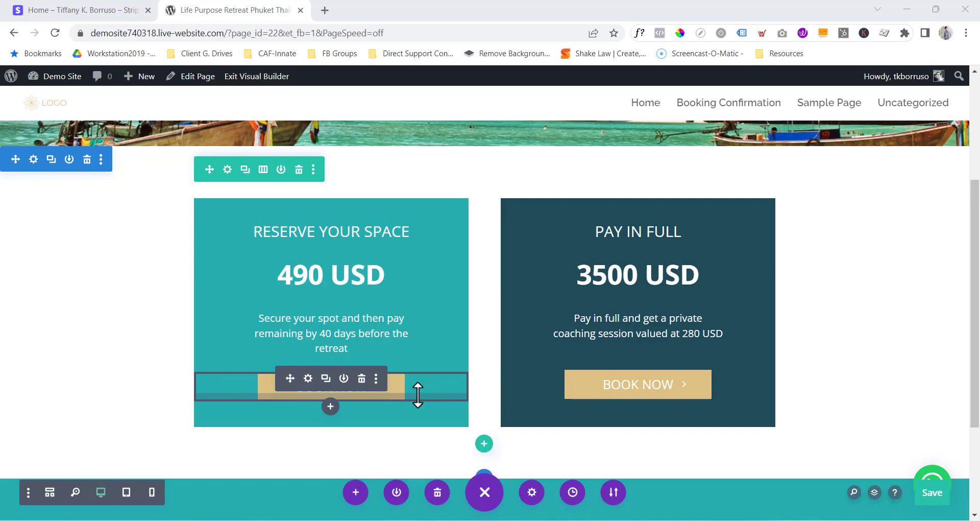
- Switch to the Stripe dashboard and start creating a new payment link
{"action": "left_click", "coordinate": [60, 13]}
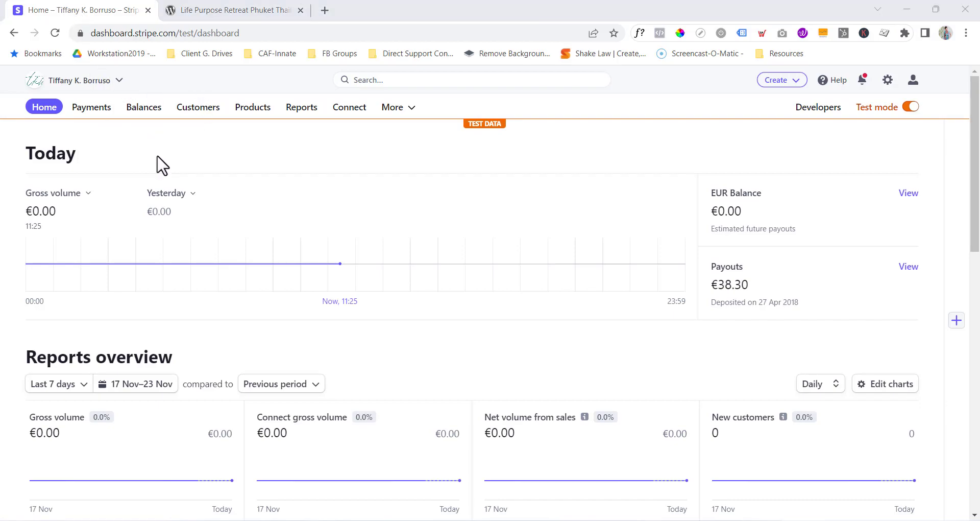
{"action": "left_click", "coordinate": [101, 113]}
{"action": "left_click", "coordinate": [75, 341]}
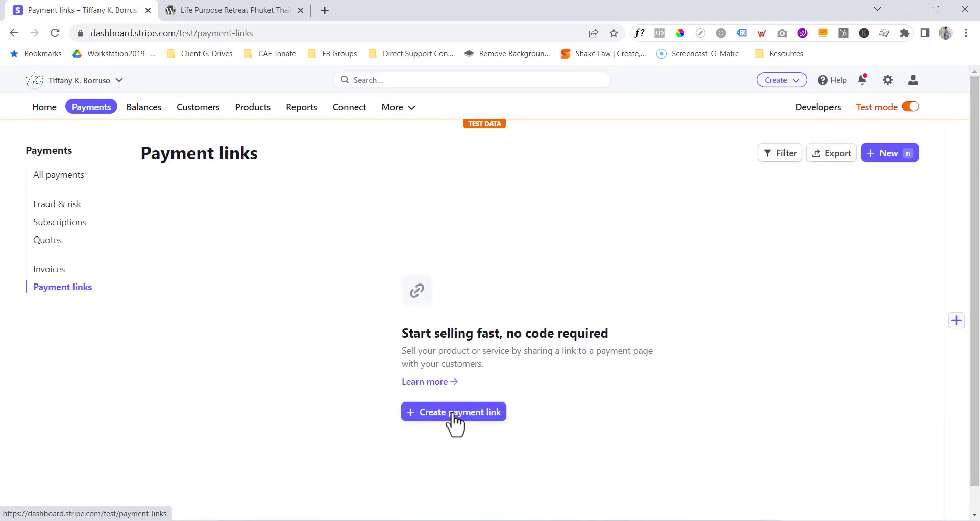
{"action": "left_click", "coordinate": [251, 9]}
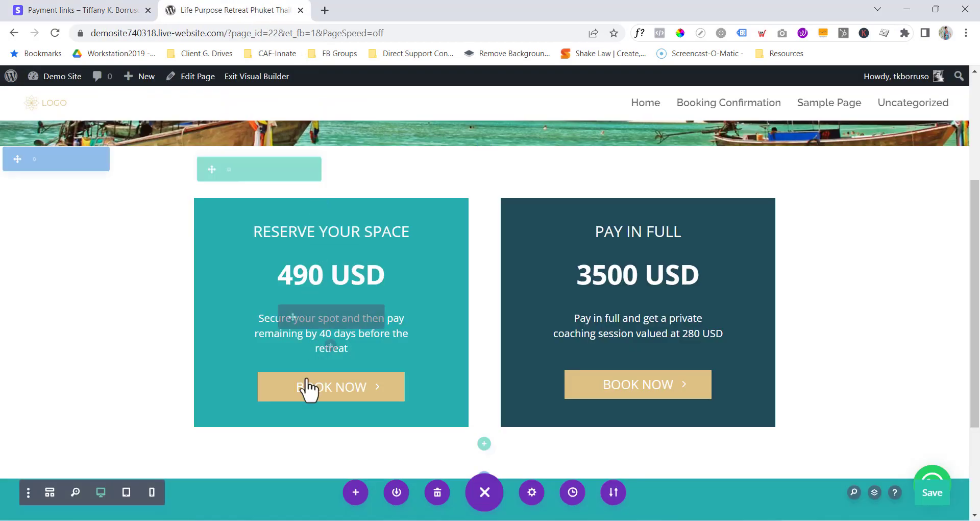
{"action": "left_click", "coordinate": [98, 11]}
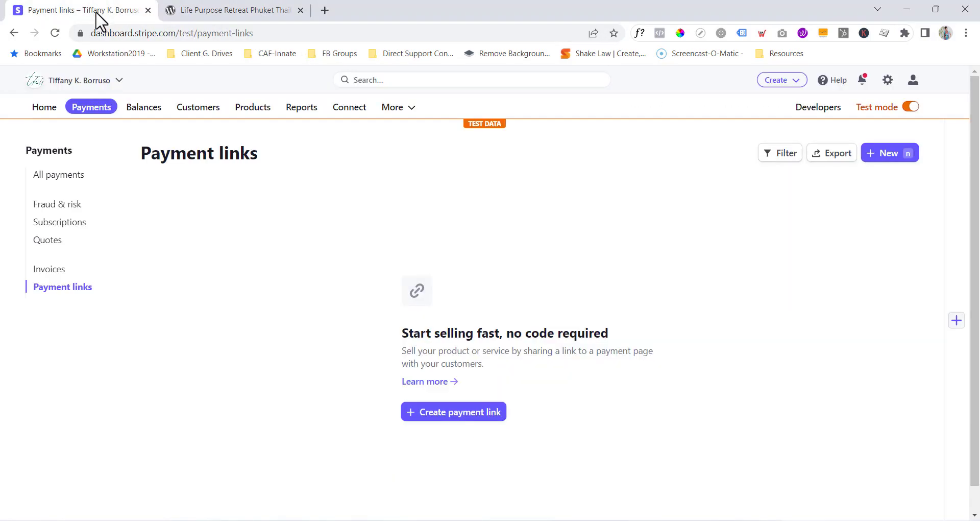
{"action": "left_click", "coordinate": [453, 414]}
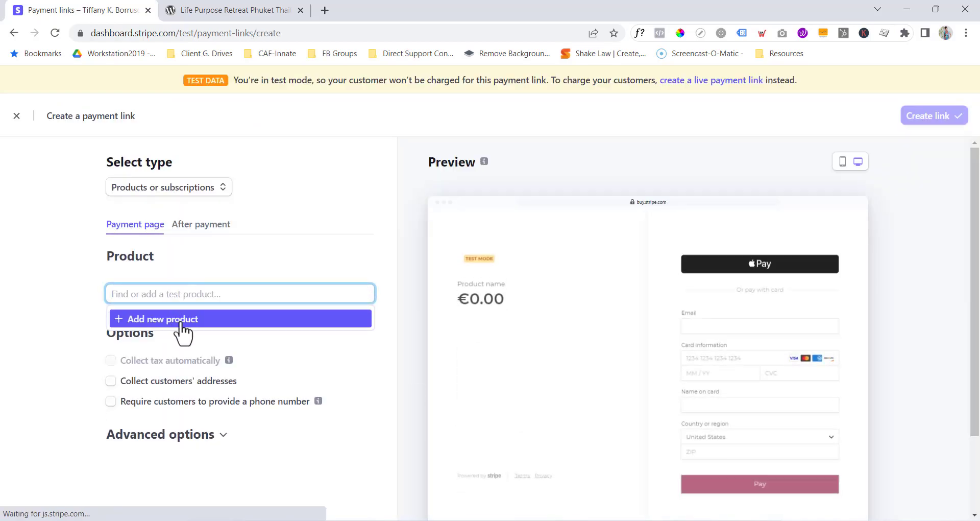
- Check the deposit offer on the retreat page, and start a new Stripe product named "Life Purpose and Joy Retreat - Deposit"
{"action": "left_click", "coordinate": [199, 16]}
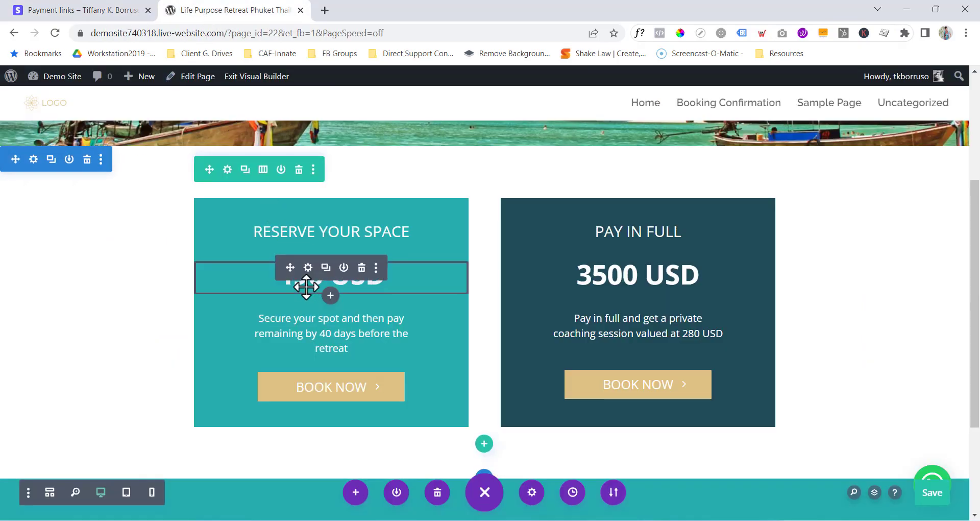
{"action": "left_click", "coordinate": [84, 11]}
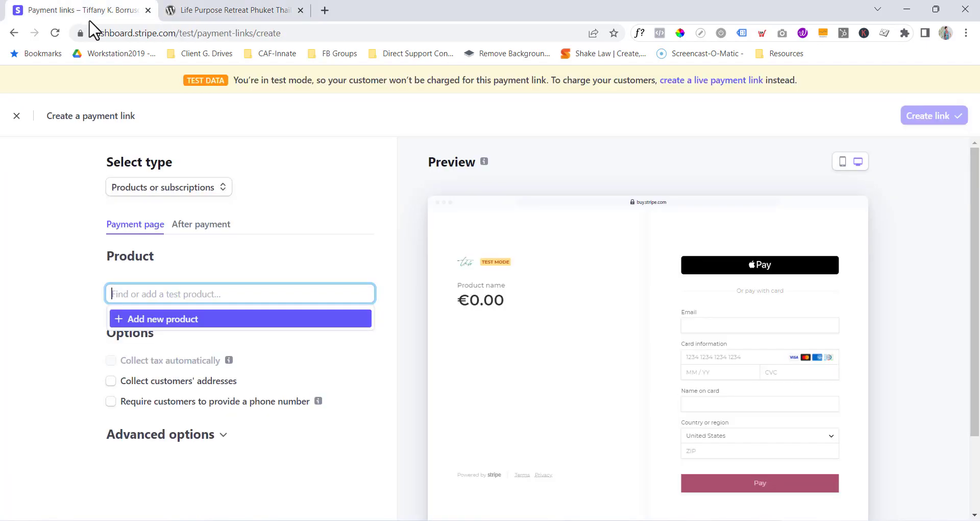
{"action": "left_click", "coordinate": [170, 319]}
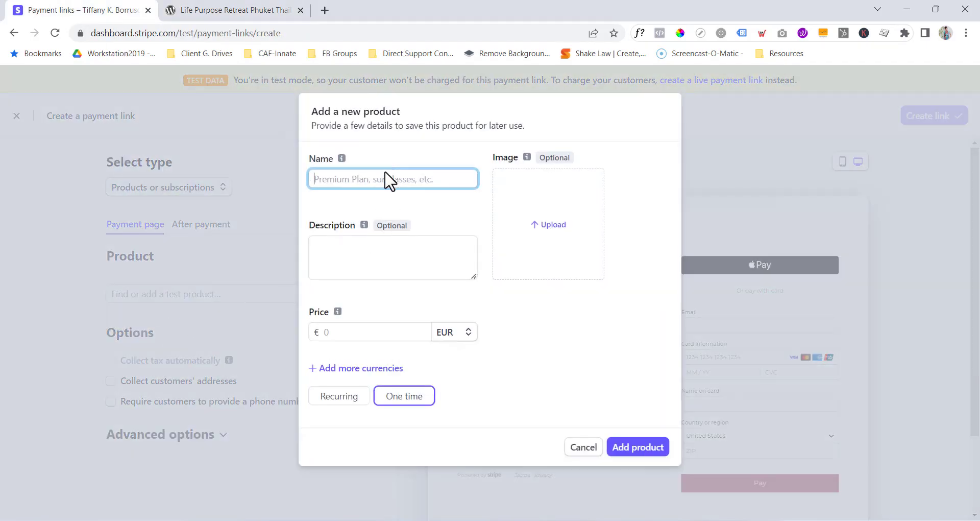
{"action": "type", "text": "L"}
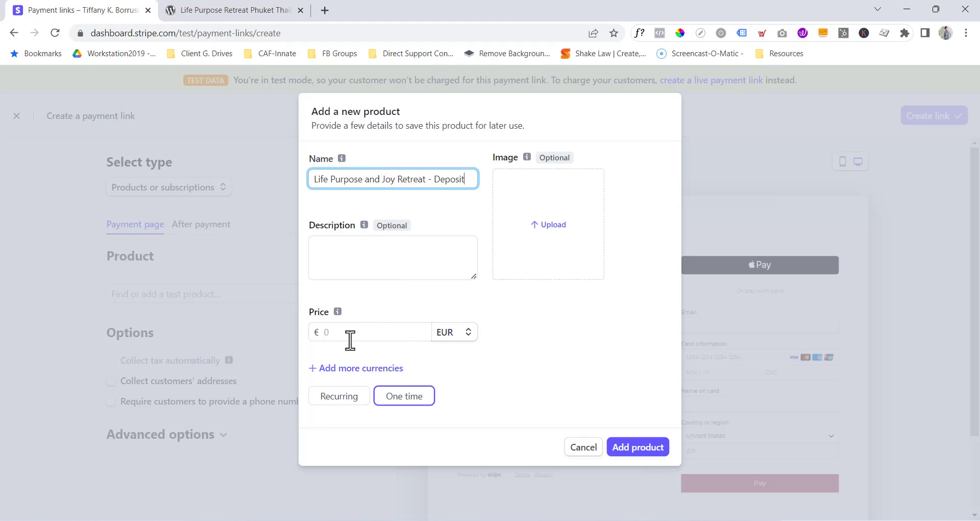
- Set the product's price currency to USD and its amount to 490
{"action": "left_click", "coordinate": [441, 332]}
{"action": "left_click", "coordinate": [461, 377]}
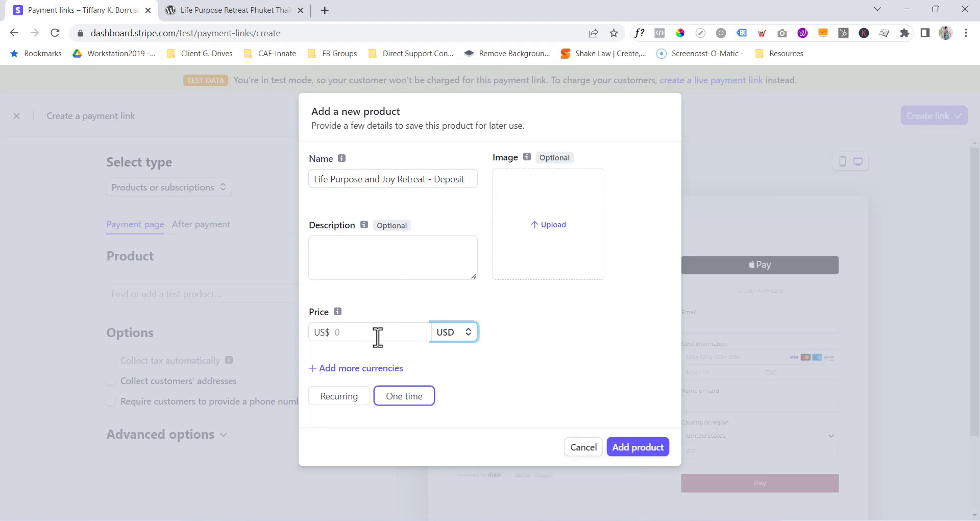
{"action": "left_click", "coordinate": [377, 336]}
{"action": "type", "text": "490"}
{"action": "left_click", "coordinate": [527, 353]}
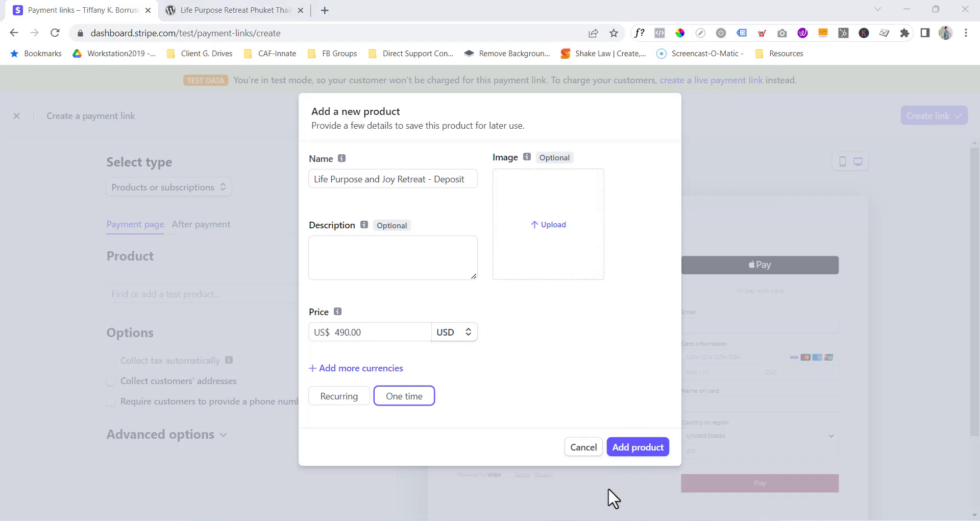
- Add the deposit product to the payment link, confirming with the account password, and look over the payment page preview
{"action": "left_click", "coordinate": [640, 450]}
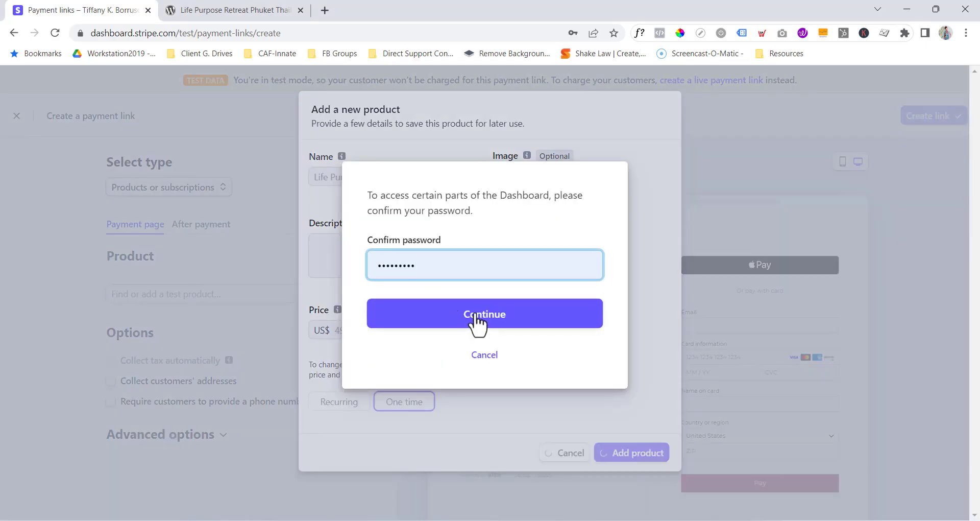
{"action": "left_click", "coordinate": [477, 322]}
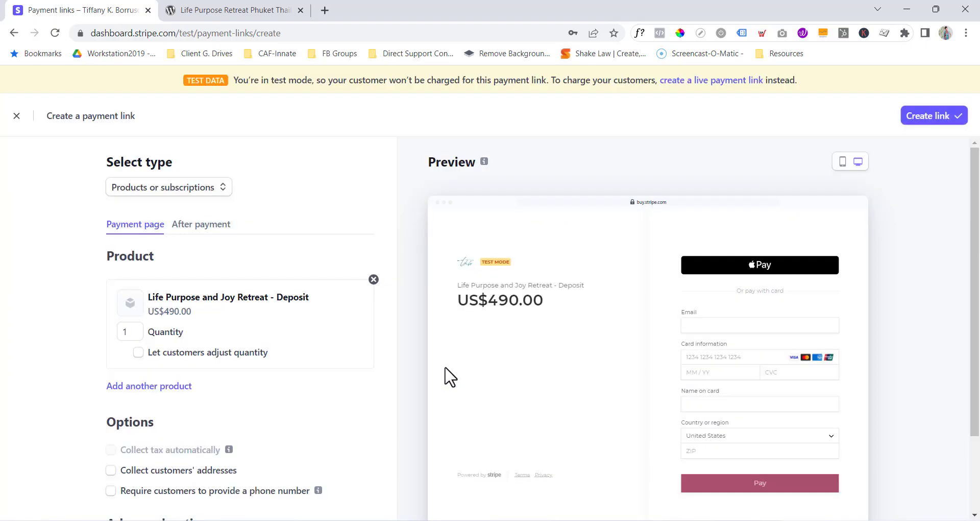
{"action": "scroll", "coordinate": [335, 329], "scroll_direction": "down", "scroll_amount": 1}
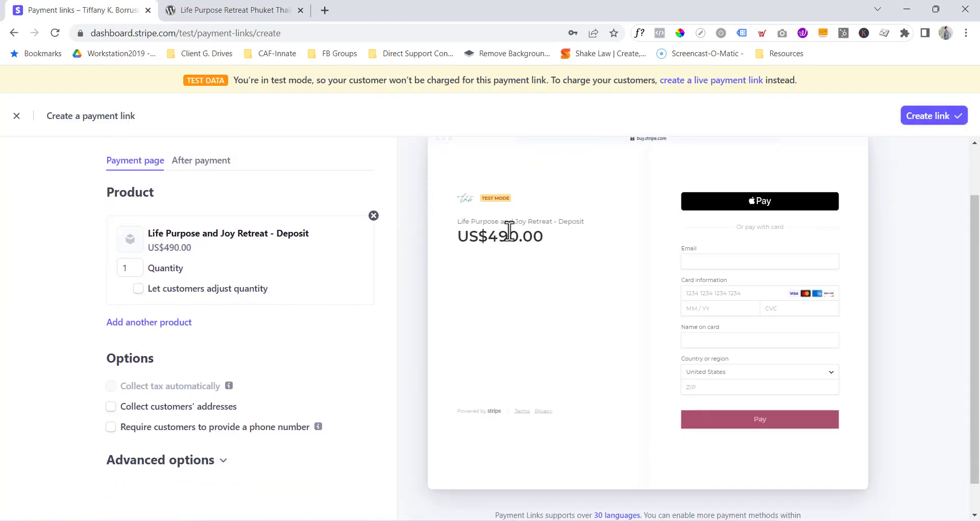
{"action": "scroll", "coordinate": [589, 341], "scroll_direction": "up", "scroll_amount": 1}
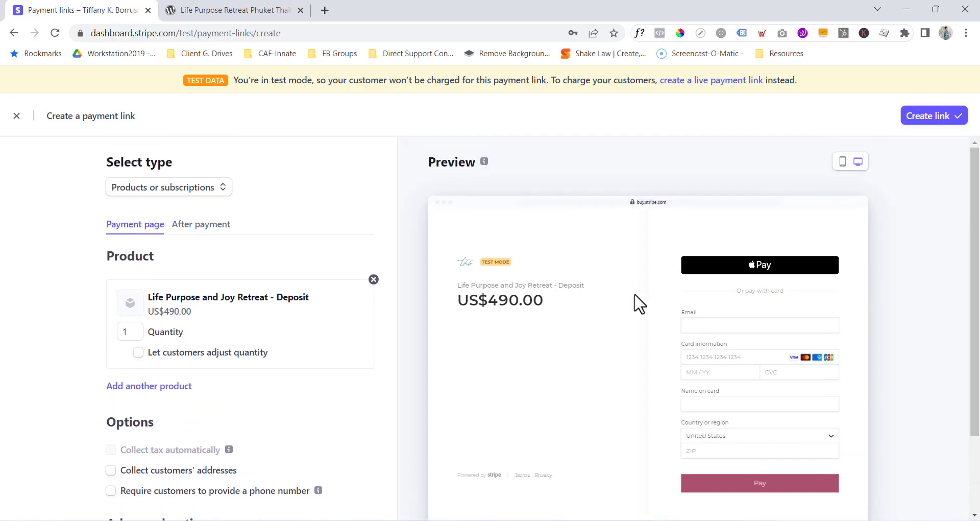
- Make the payment page collect customers' billing addresses only and require a phone number
{"action": "scroll", "coordinate": [613, 332], "scroll_direction": "down", "scroll_amount": 1}
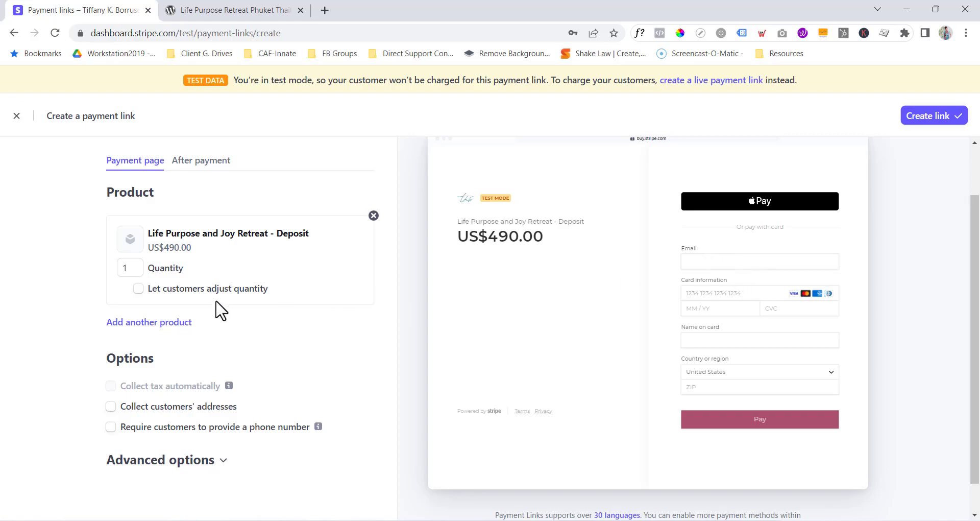
{"action": "scroll", "coordinate": [225, 301], "scroll_direction": "down", "scroll_amount": 1}
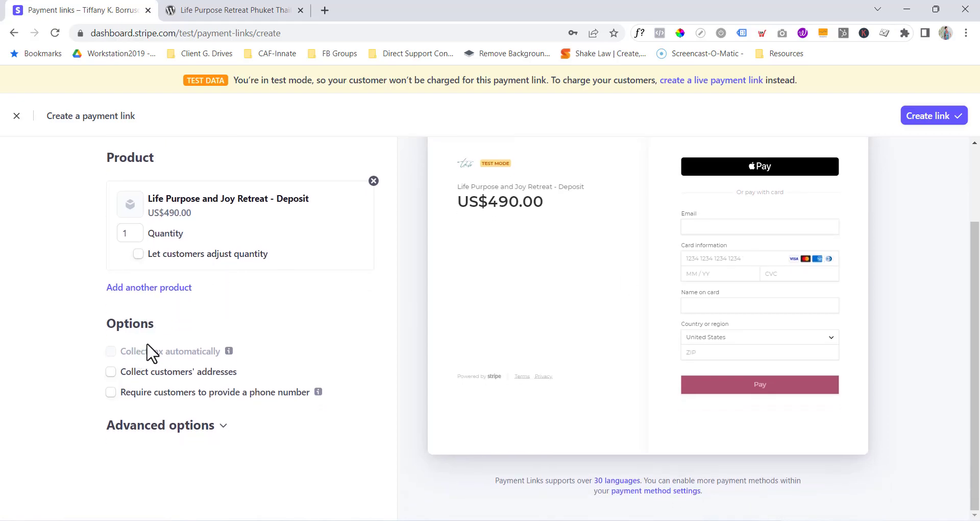
{"action": "left_click", "coordinate": [111, 371]}
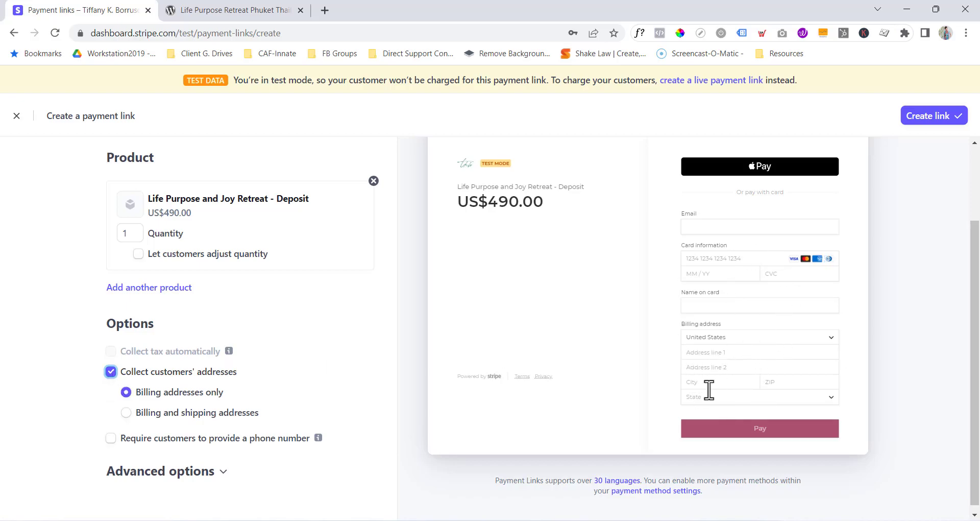
{"action": "scroll", "coordinate": [145, 421], "scroll_direction": "down", "scroll_amount": 1}
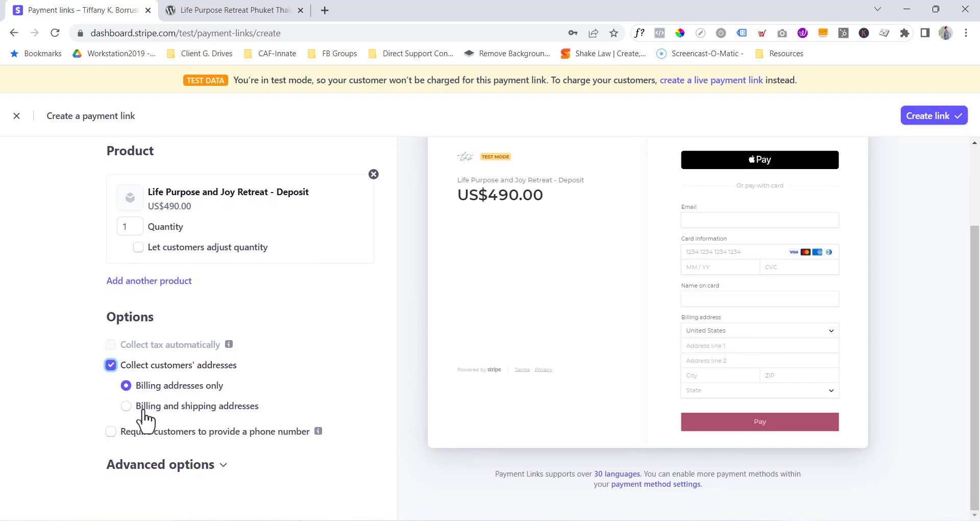
{"action": "left_click", "coordinate": [110, 431]}
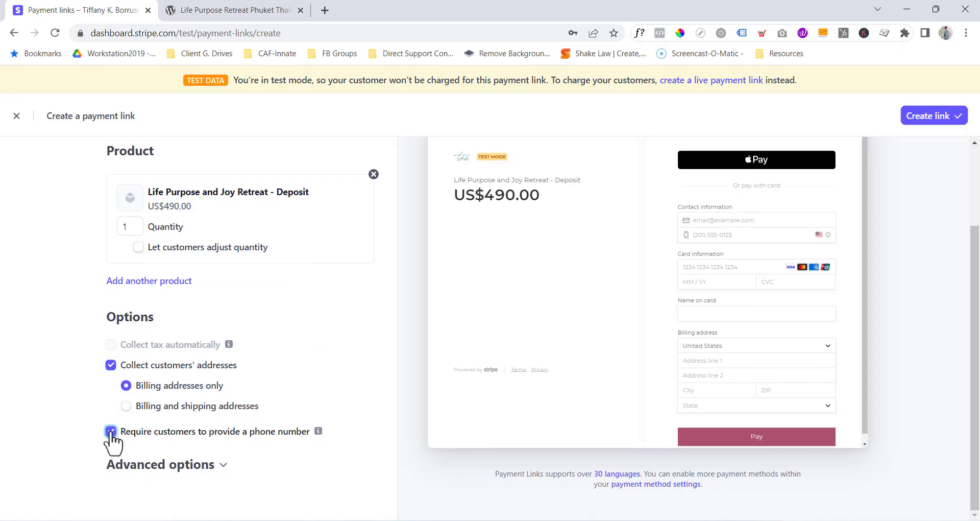
- In the advanced options, allow business customers to provide tax IDs and set the call to action to Book
{"action": "left_click", "coordinate": [200, 468]}
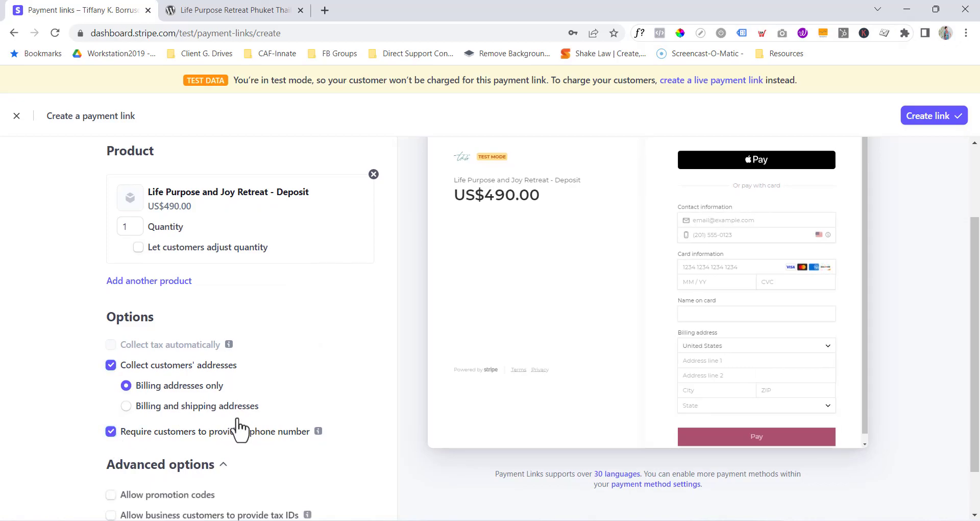
{"action": "scroll", "coordinate": [293, 348], "scroll_direction": "down", "scroll_amount": 2}
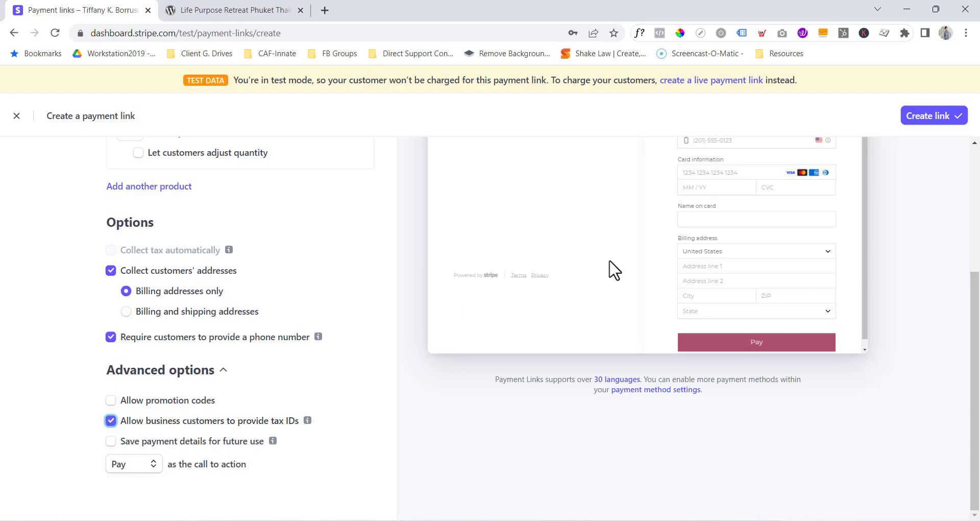
{"action": "left_click", "coordinate": [153, 466]}
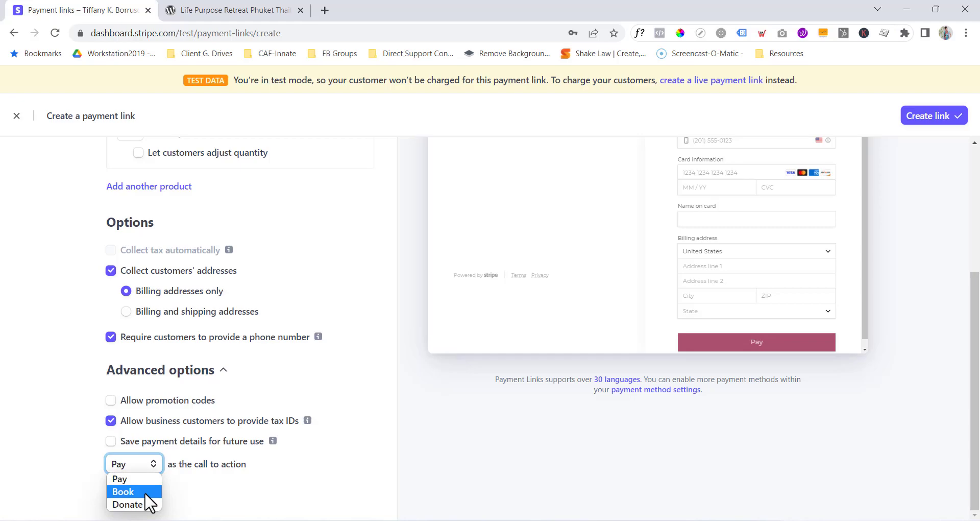
{"action": "left_click", "coordinate": [145, 492]}
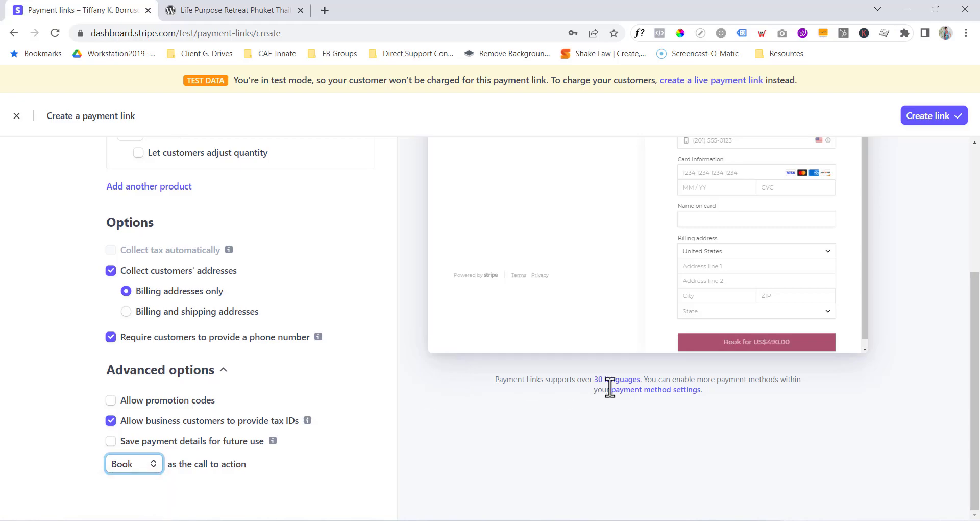
- Check the payment page preview in the mobile and desktop layouts and review the chosen options
{"action": "scroll", "coordinate": [525, 378], "scroll_direction": "up", "scroll_amount": 3}
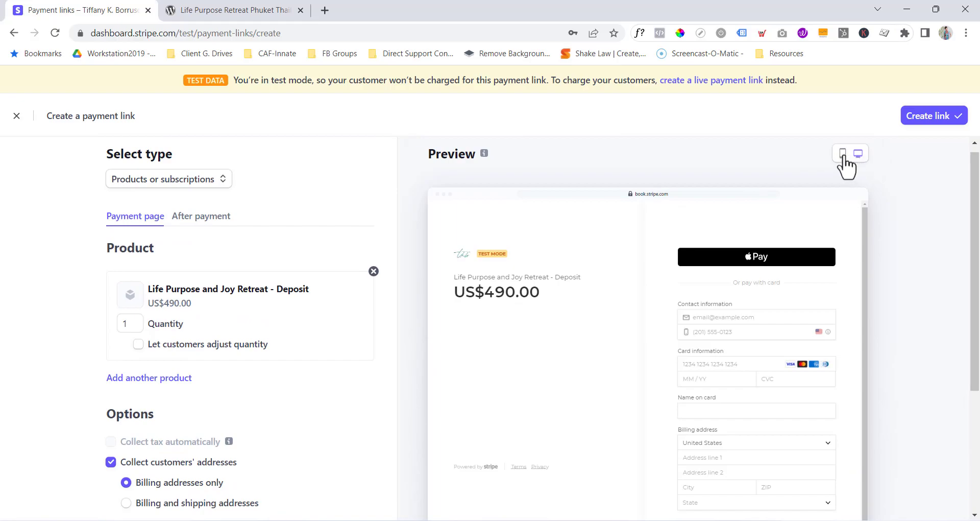
{"action": "left_click", "coordinate": [842, 156]}
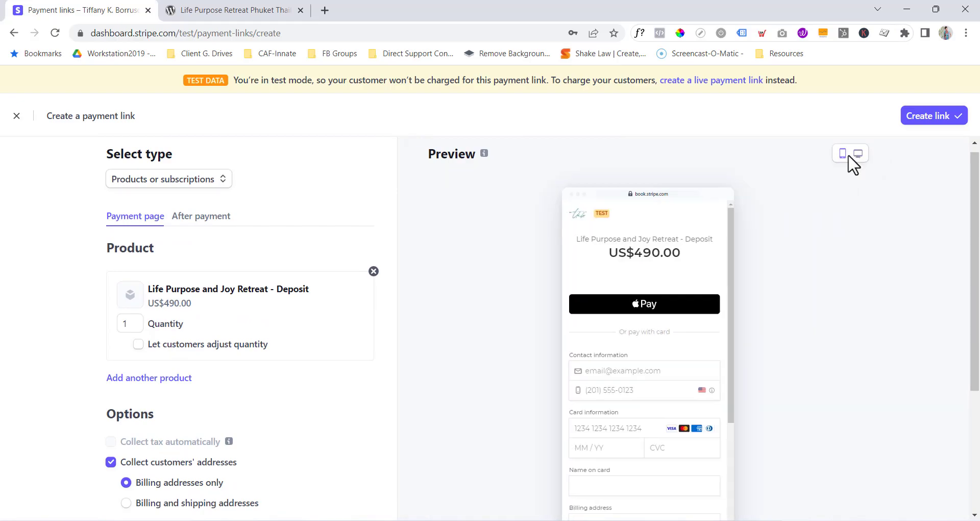
{"action": "left_click", "coordinate": [858, 154]}
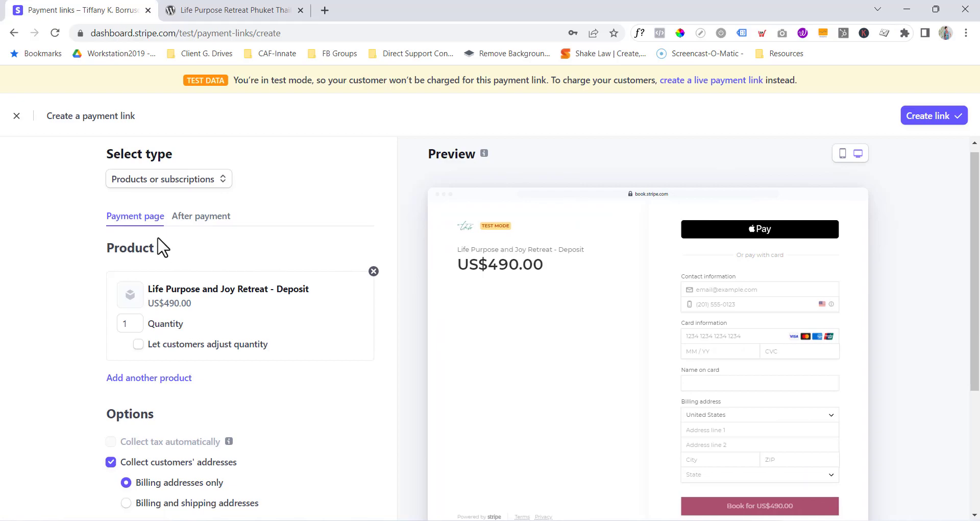
{"action": "scroll", "coordinate": [755, 357], "scroll_direction": "down", "scroll_amount": 4}
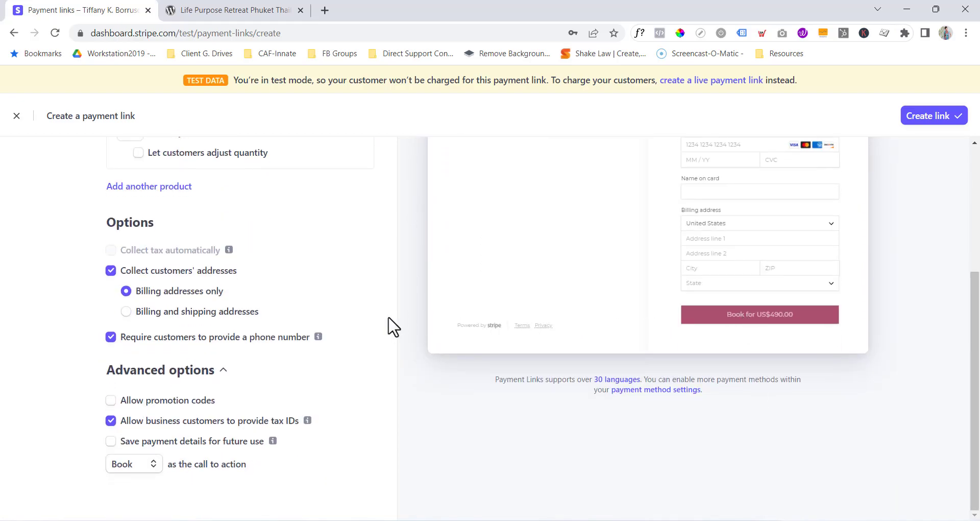
- Set the after-payment behaviour to redirect customers to the website instead of showing a confirmation page
{"action": "scroll", "coordinate": [390, 321], "scroll_direction": "up", "scroll_amount": 3}
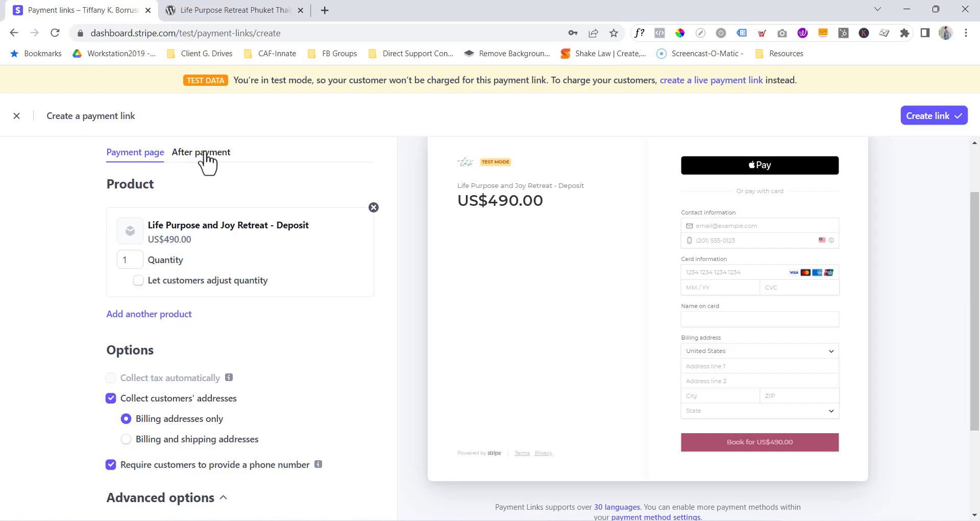
{"action": "left_click", "coordinate": [204, 156]}
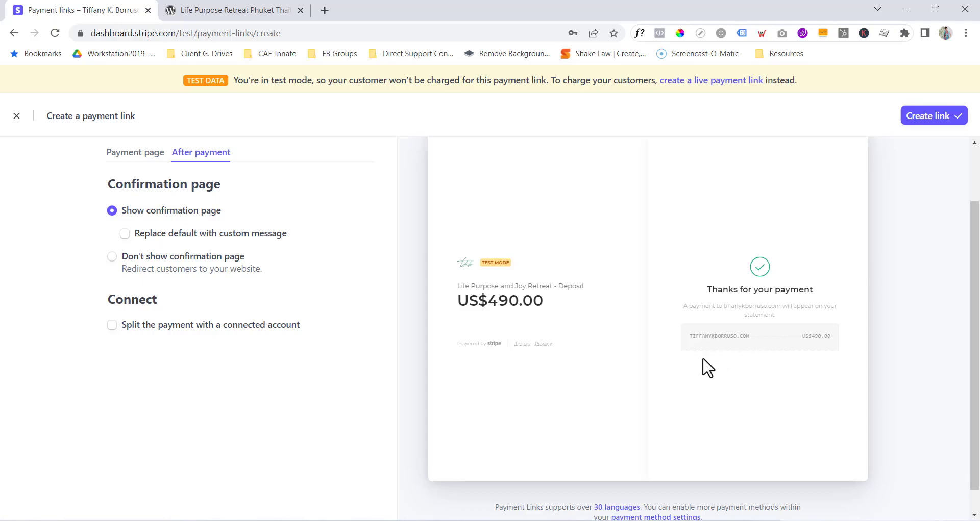
{"action": "left_click", "coordinate": [112, 261]}
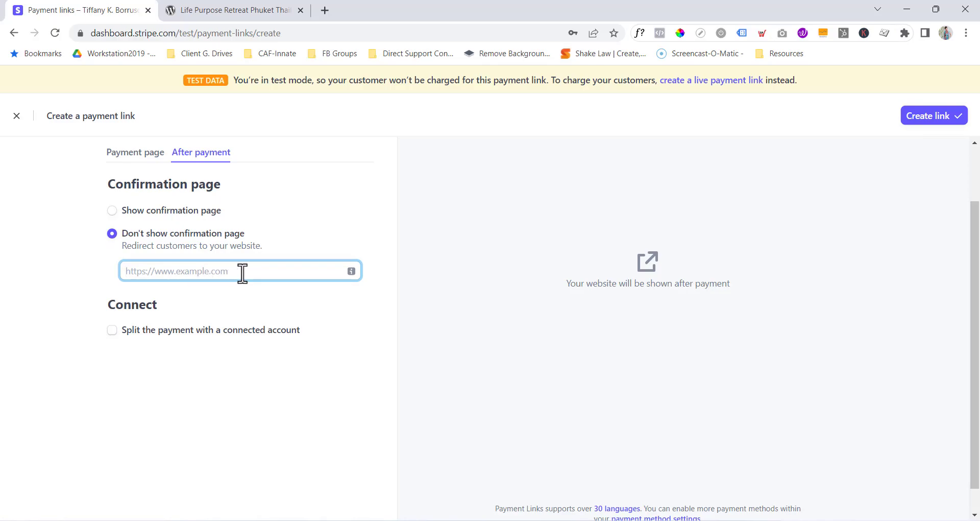
- Switch to the WordPress demo site and open its admin dashboard in a new browser tab
{"action": "left_click", "coordinate": [250, 10]}
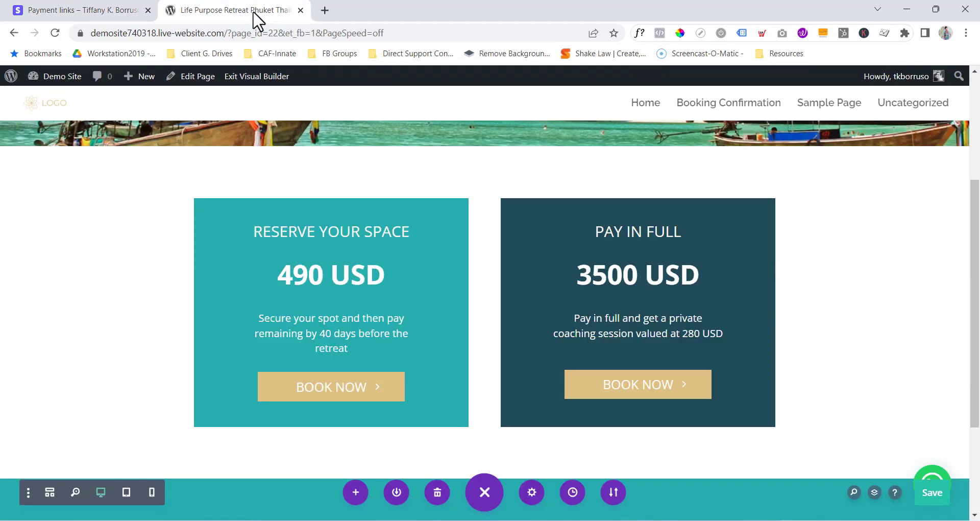
{"action": "mouse_move", "coordinate": [42, 82]}
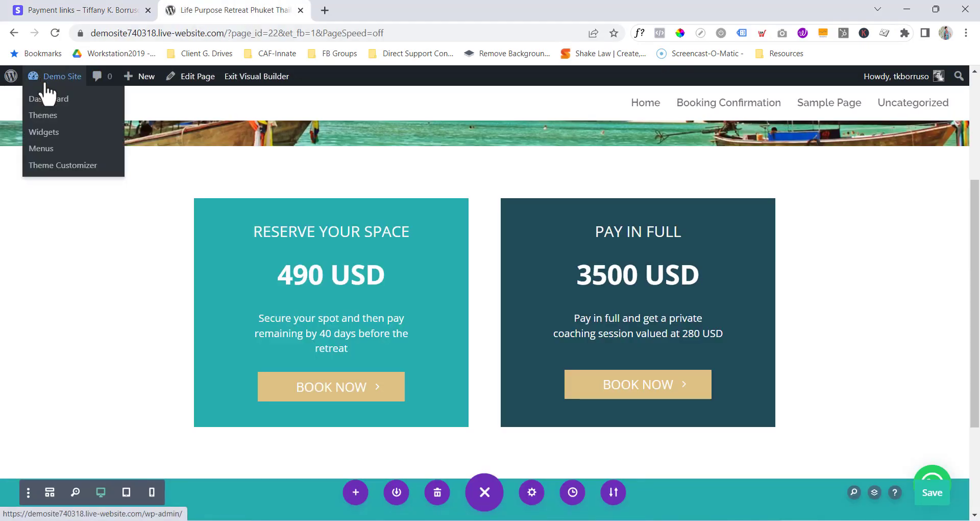
{"action": "right_click", "coordinate": [56, 98]}
{"action": "left_click", "coordinate": [72, 104]}
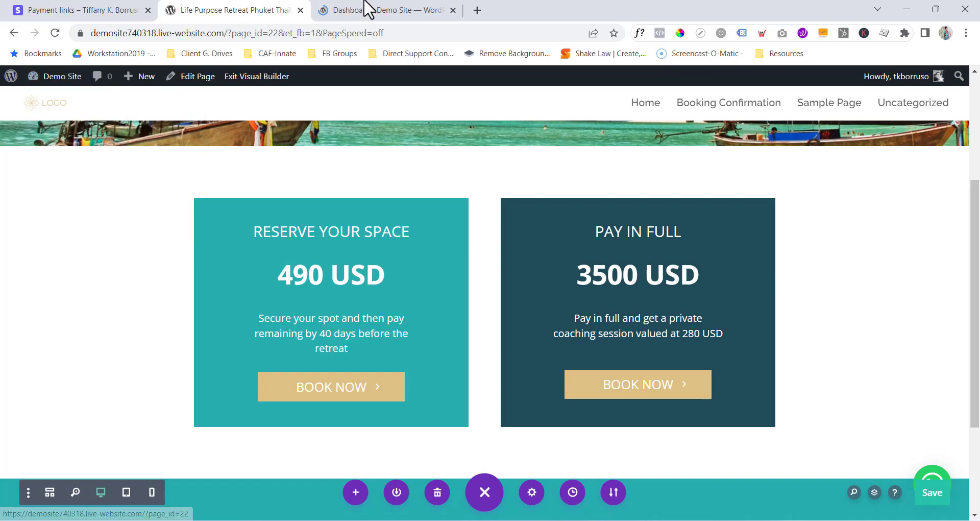
{"action": "left_click", "coordinate": [372, 9]}
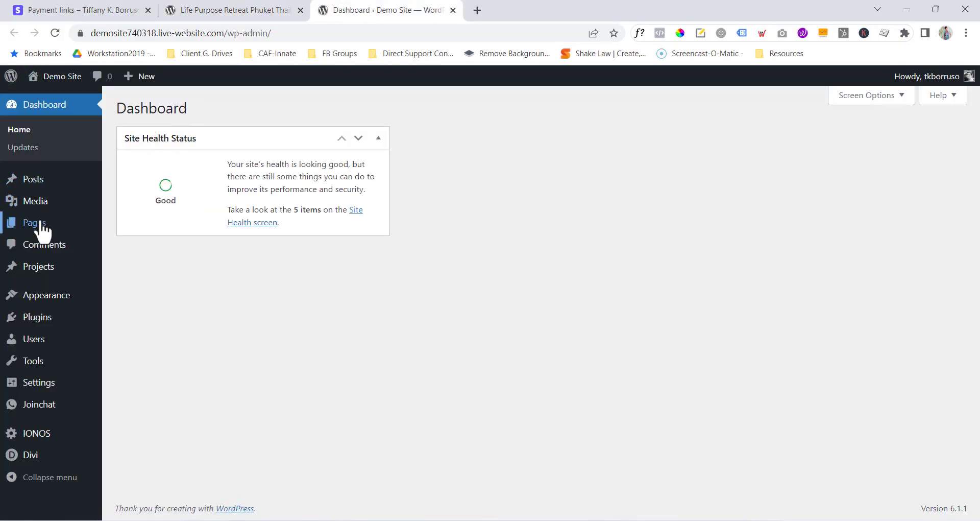
- Check the Booking Confirmation page's slug in the WordPress pages list using Quick Edit, leaving its settings unchanged
{"action": "left_click", "coordinate": [39, 226]}
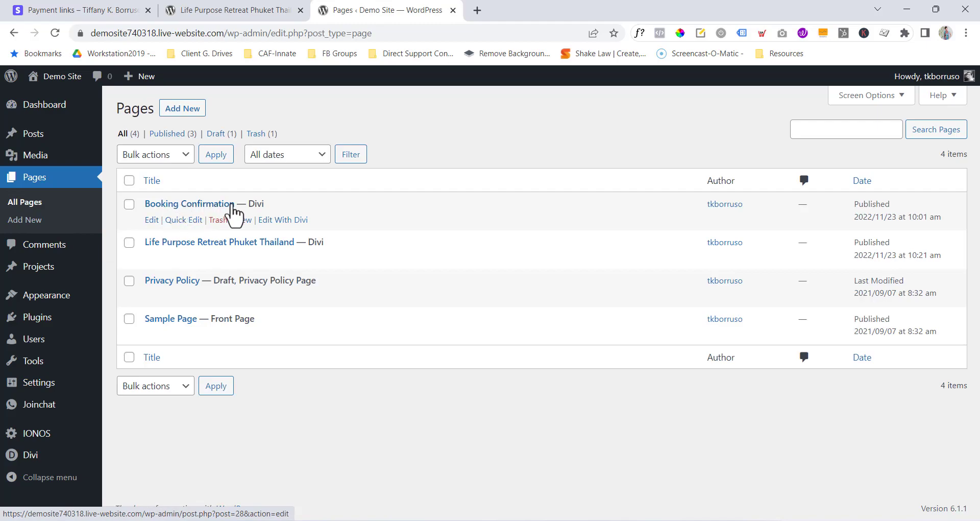
{"action": "left_click", "coordinate": [185, 221]}
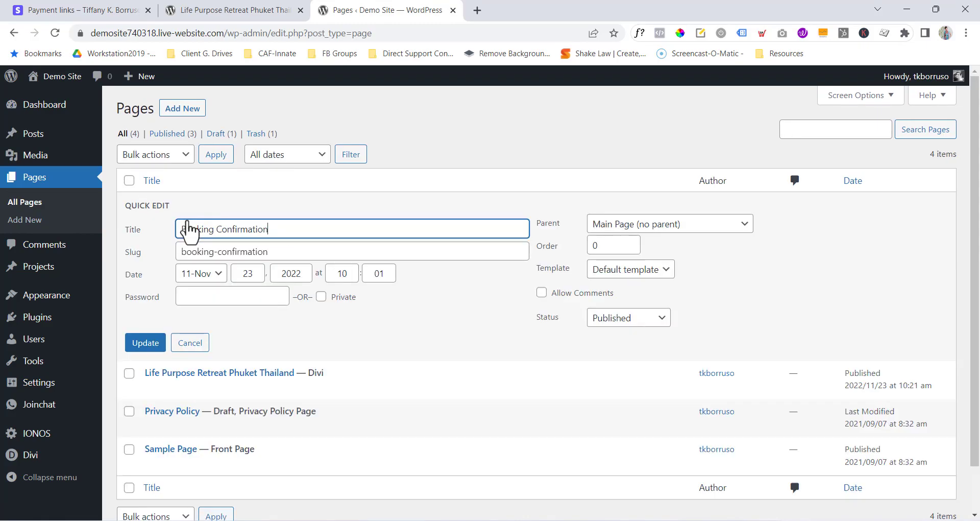
{"action": "left_click_drag", "start_coordinate": [305, 255], "coordinate": [171, 262]}
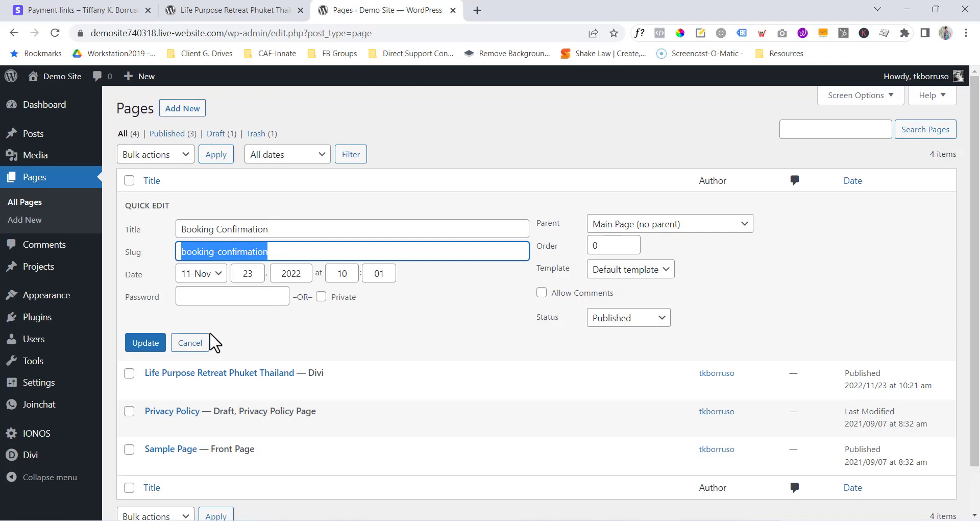
{"action": "left_click", "coordinate": [190, 343]}
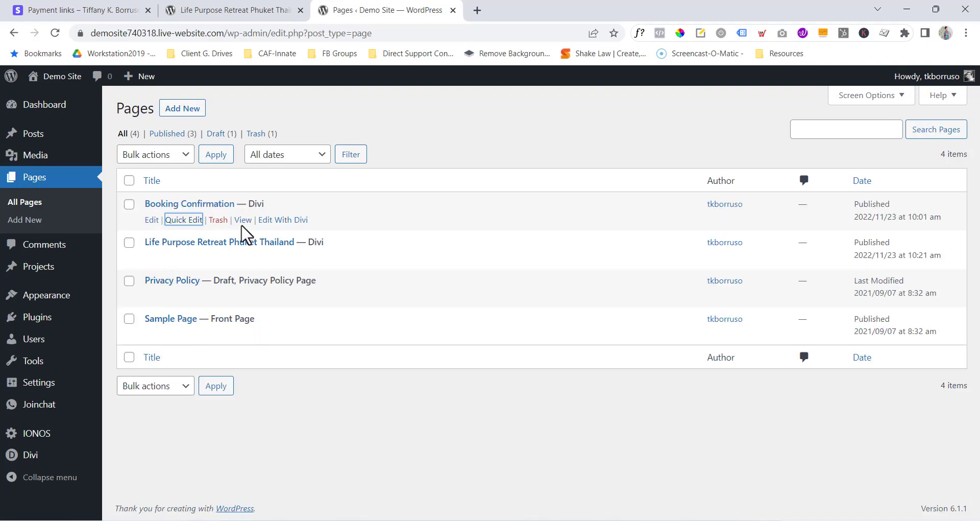
- View the published Booking Confirmation page and copy its full web address
{"action": "left_click", "coordinate": [244, 220]}
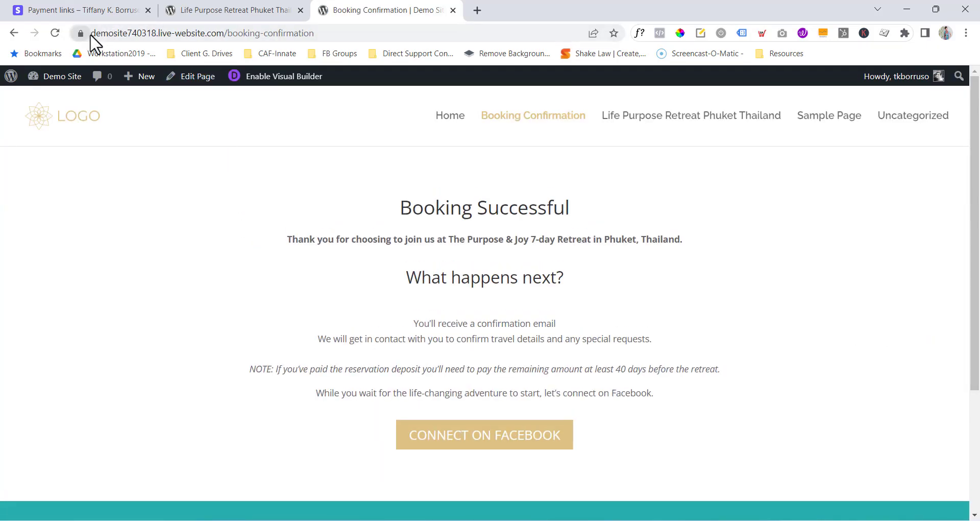
{"action": "left_click_drag", "start_coordinate": [313, 34], "coordinate": [32, 36]}
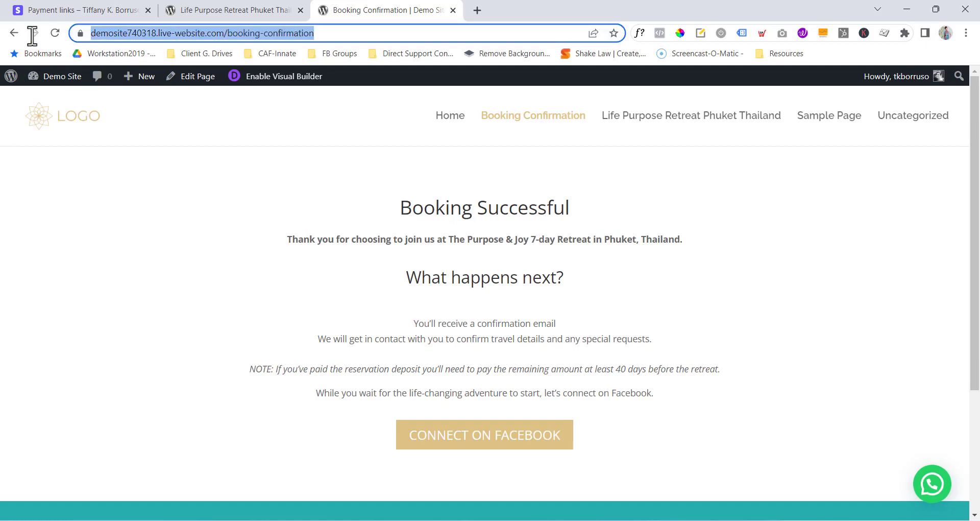
{"action": "right_click", "coordinate": [182, 34]}
{"action": "left_click", "coordinate": [238, 127]}
- Paste the Booking Confirmation page's address as the after-payment redirect in Stripe and create the deposit payment link
{"action": "left_click", "coordinate": [102, 11]}
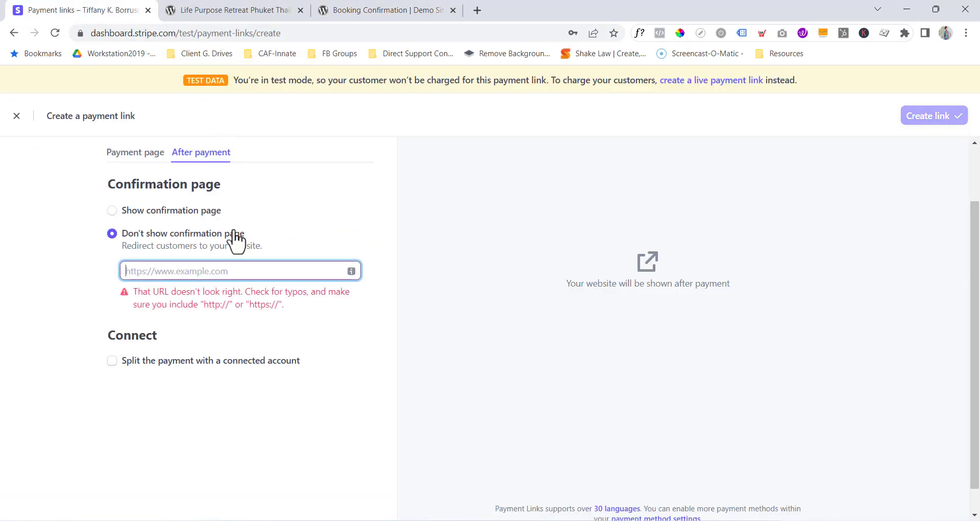
{"action": "right_click", "coordinate": [221, 270]}
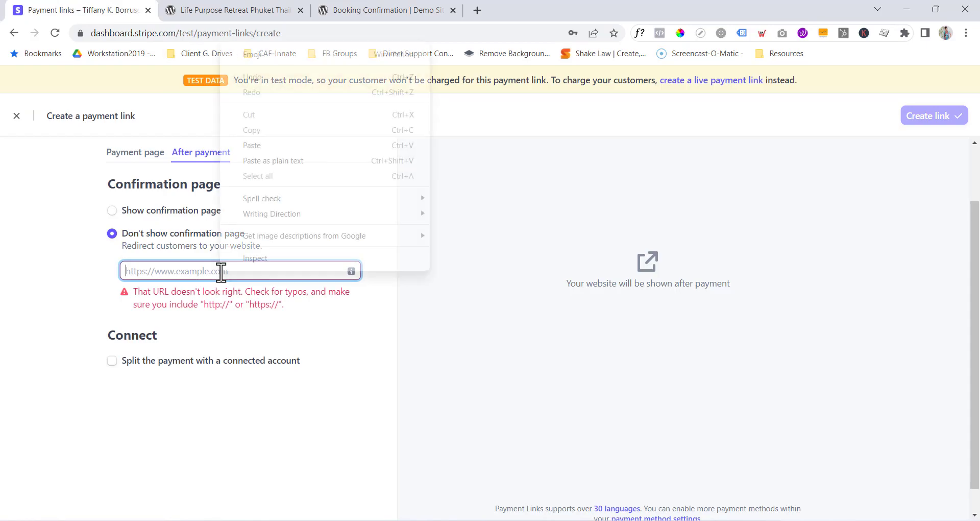
{"action": "left_click", "coordinate": [290, 160]}
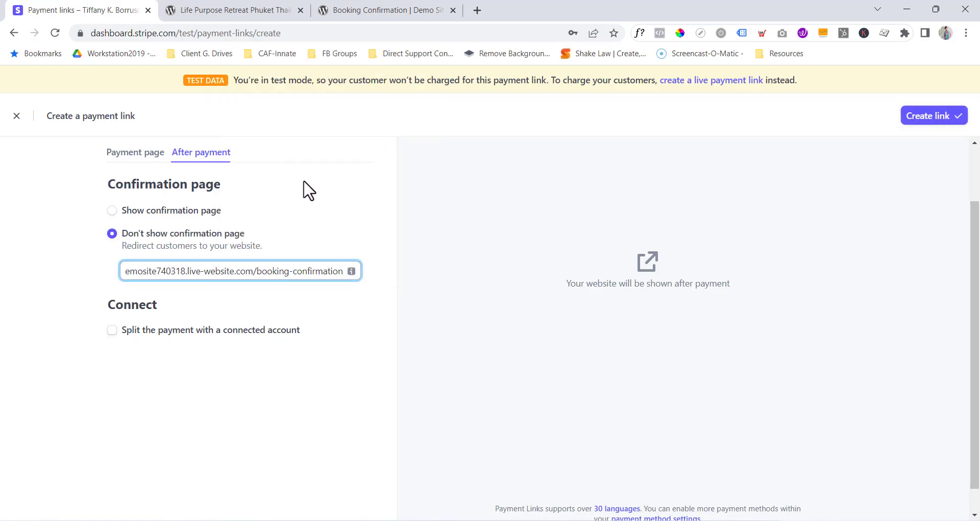
{"action": "left_click", "coordinate": [923, 119]}
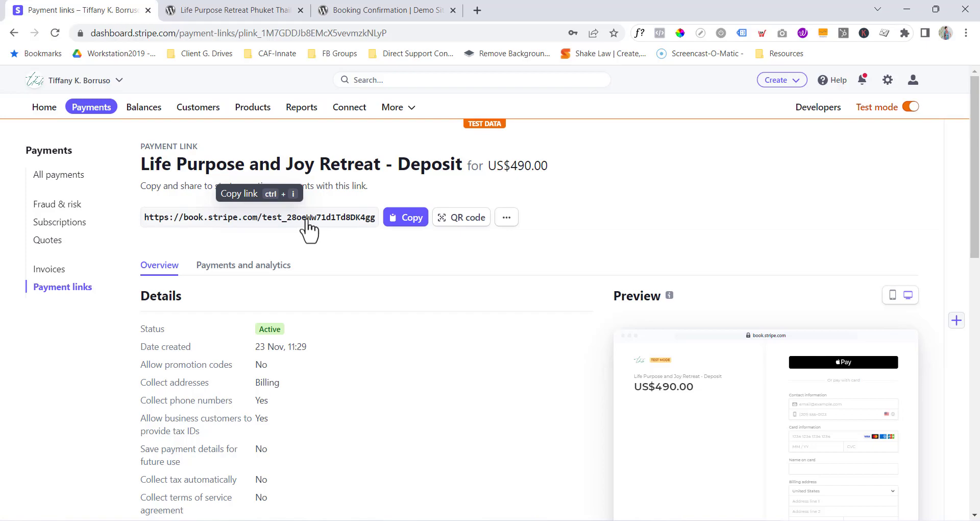
- Copy the deposit payment link and set it as the link URL of the Book Now button under 490 USD in the Divi page
{"action": "left_click", "coordinate": [408, 220]}
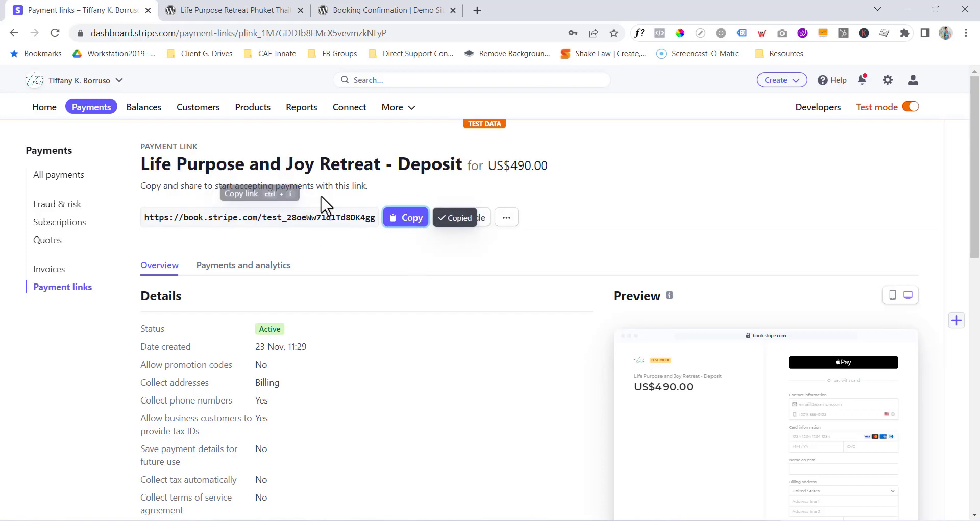
{"action": "left_click", "coordinate": [251, 19]}
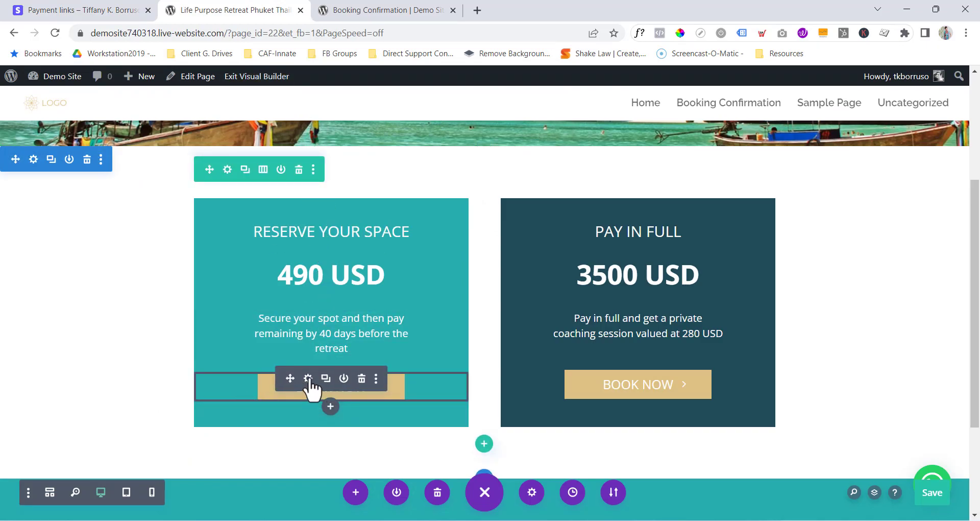
{"action": "left_click", "coordinate": [308, 380]}
{"action": "left_click", "coordinate": [631, 356]}
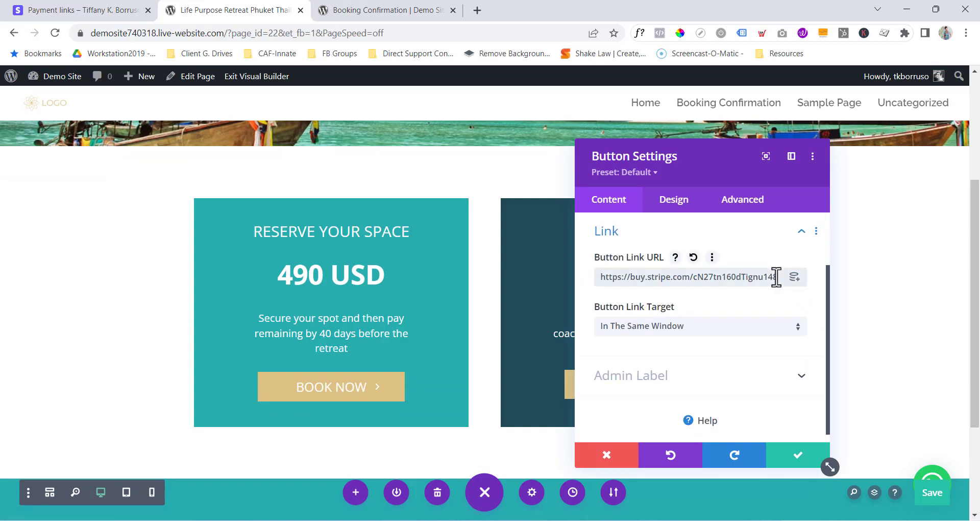
{"action": "triple_click", "coordinate": [714, 281]}
{"action": "key", "text": "BackSpace"}
{"action": "right_click", "coordinate": [648, 280]}
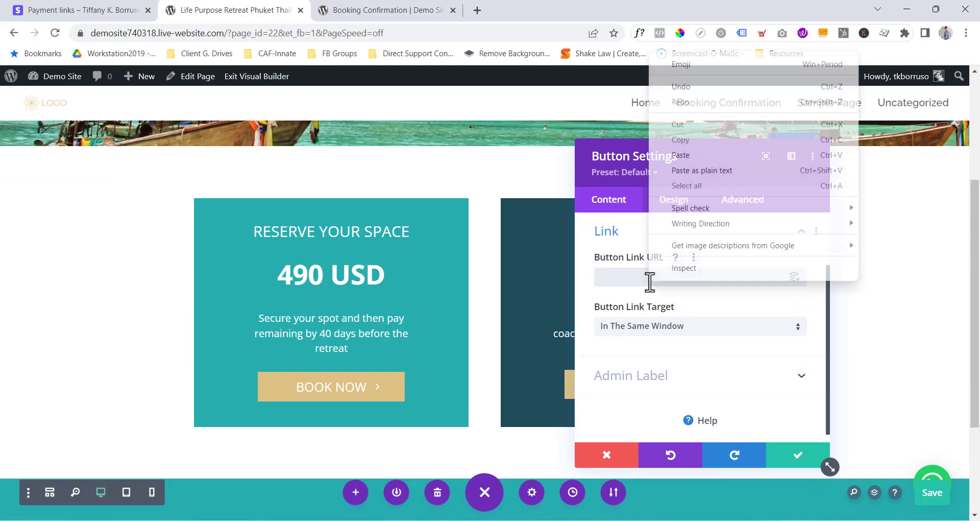
{"action": "left_click", "coordinate": [698, 156]}
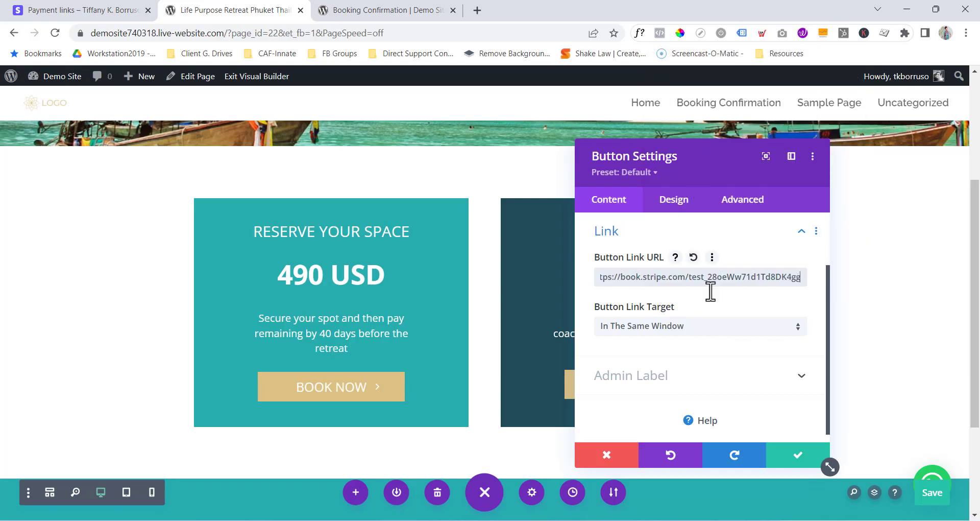
{"action": "left_click", "coordinate": [787, 460]}
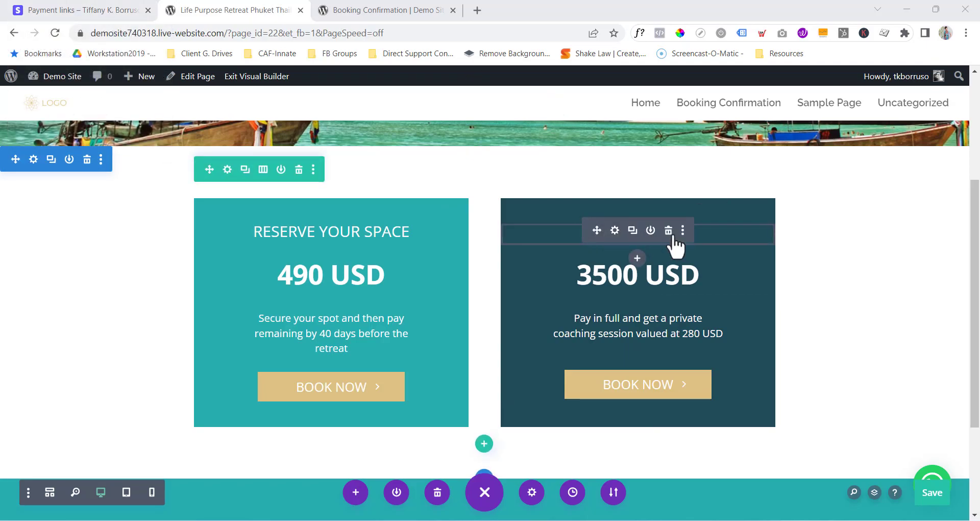
- Return to Stripe's payment links and start a new payment link
{"action": "left_click", "coordinate": [85, 14]}
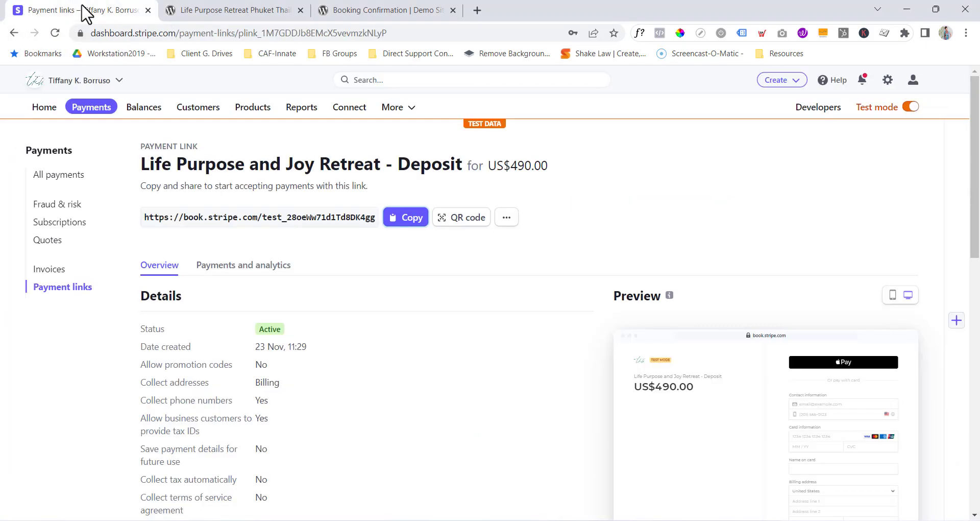
{"action": "left_click", "coordinate": [67, 294]}
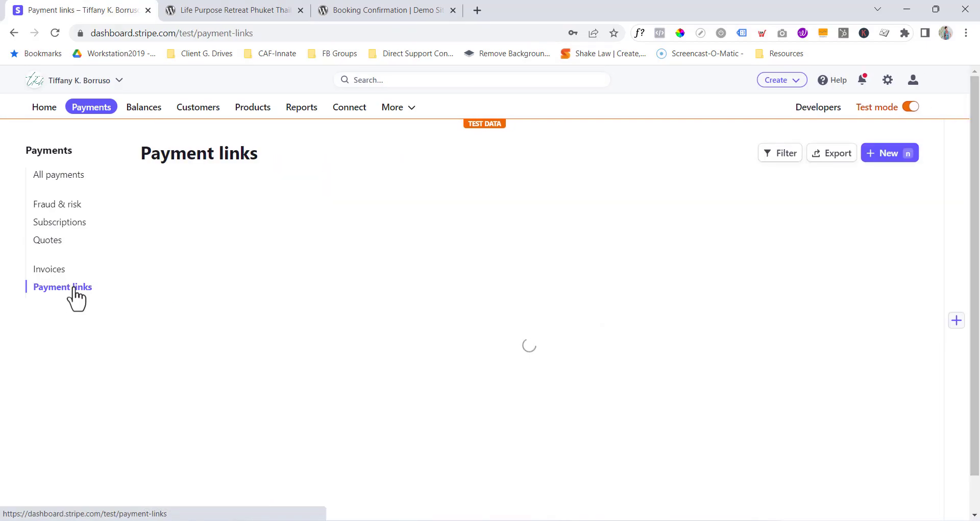
{"action": "left_click", "coordinate": [894, 153]}
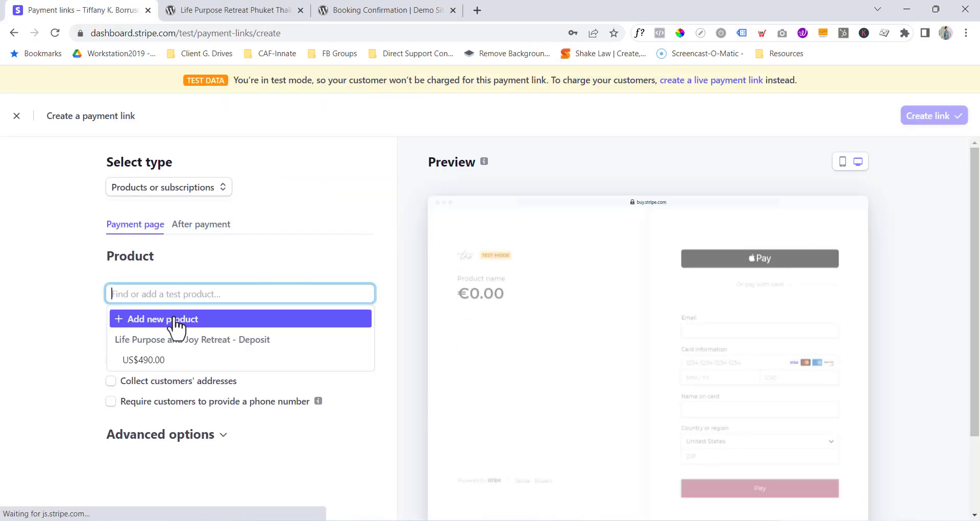
- Add a new one-time product named "Life Purpose & Joy Retreat - Full" priced at 3,500.00 USD
{"action": "left_click", "coordinate": [173, 319]}
{"action": "mouse_move", "coordinate": [364, 225]}
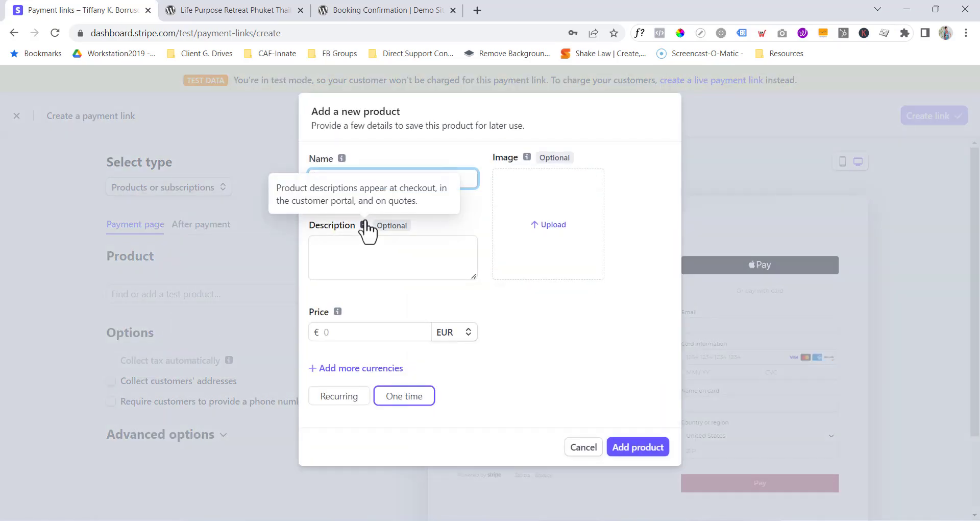
{"action": "type", "text": "Life Purpose & Joy Retreat - Full"}
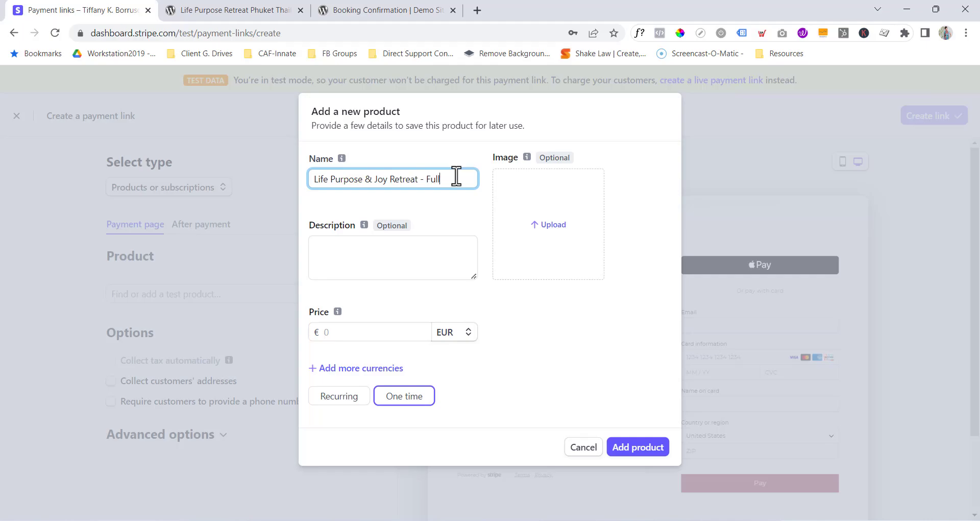
{"action": "left_click", "coordinate": [447, 335]}
{"action": "left_click", "coordinate": [462, 375]}
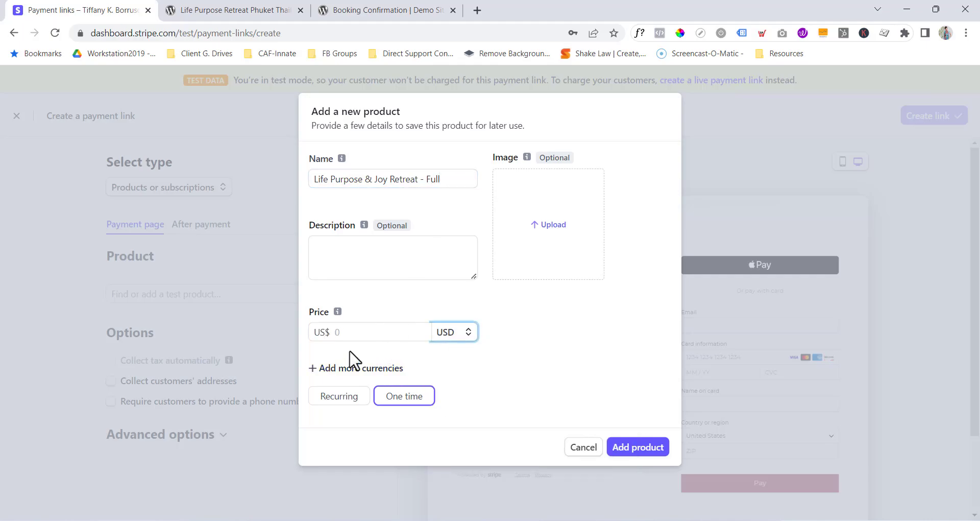
{"action": "left_click", "coordinate": [368, 333]}
{"action": "type", "text": "3500.00"}
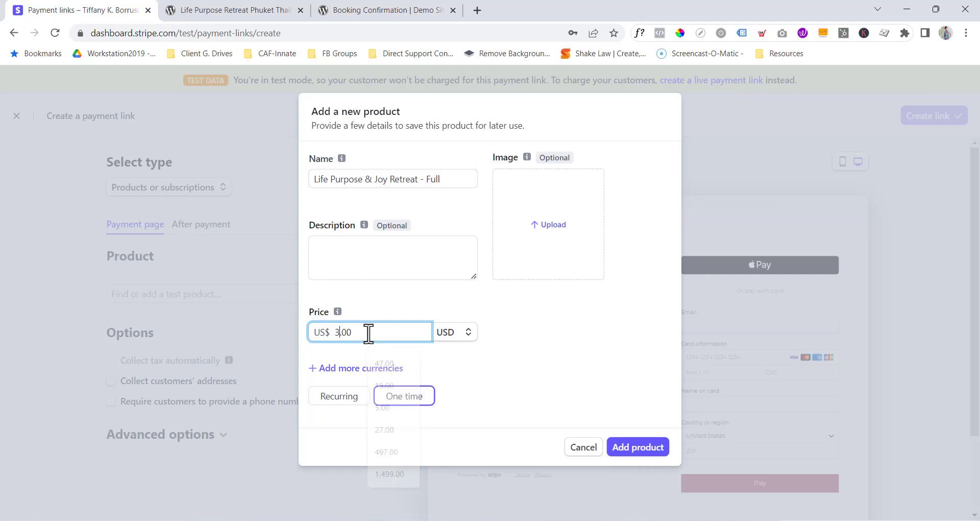
{"action": "left_click", "coordinate": [479, 372]}
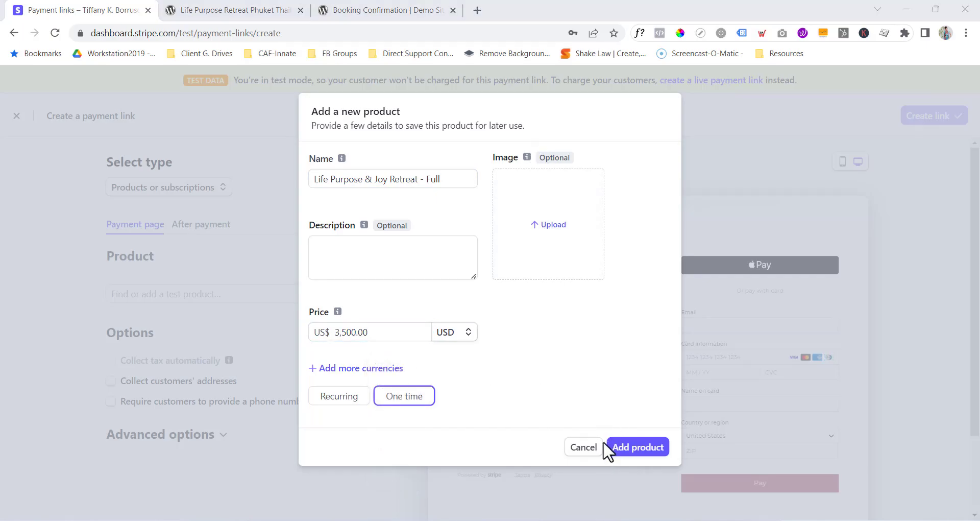
{"action": "left_click", "coordinate": [635, 449]}
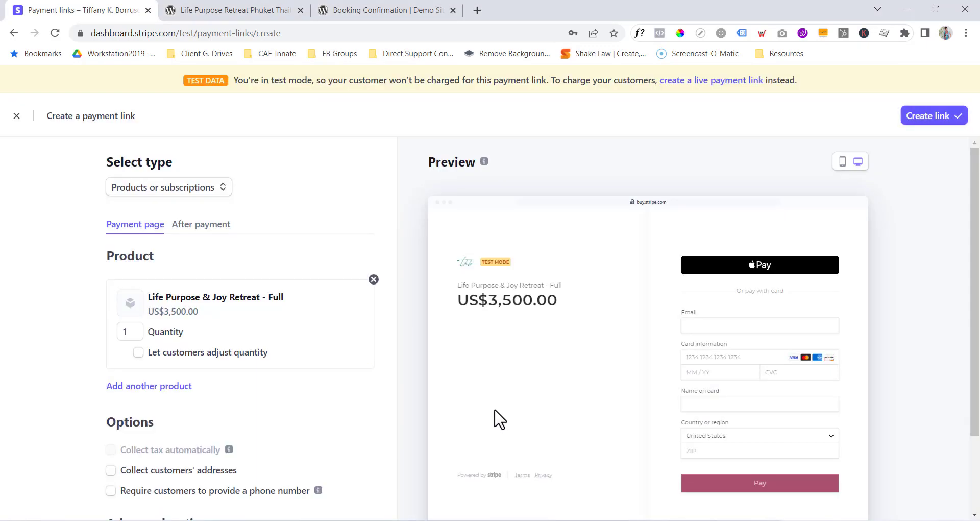
- Collect customers' billing addresses and require customers to provide a phone number
{"action": "scroll", "coordinate": [267, 393], "scroll_direction": "down", "scroll_amount": 1}
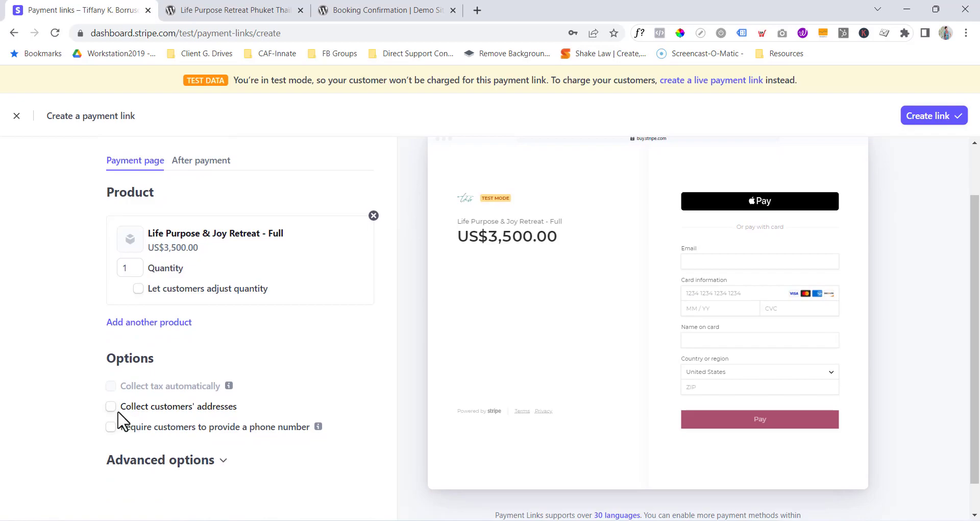
{"action": "left_click", "coordinate": [111, 406]}
{"action": "left_click", "coordinate": [111, 470]}
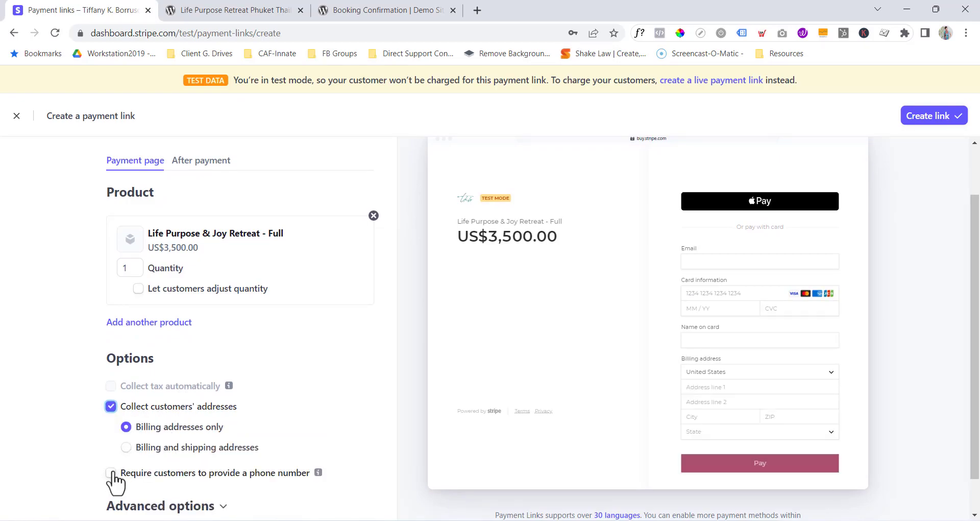
- Allow business customers to provide tax IDs and choose Book as the call to action for the full-payment link
{"action": "scroll", "coordinate": [217, 411], "scroll_direction": "down", "scroll_amount": 2}
{"action": "left_click", "coordinate": [168, 467]}
{"action": "scroll", "coordinate": [240, 395], "scroll_direction": "down", "scroll_amount": 1}
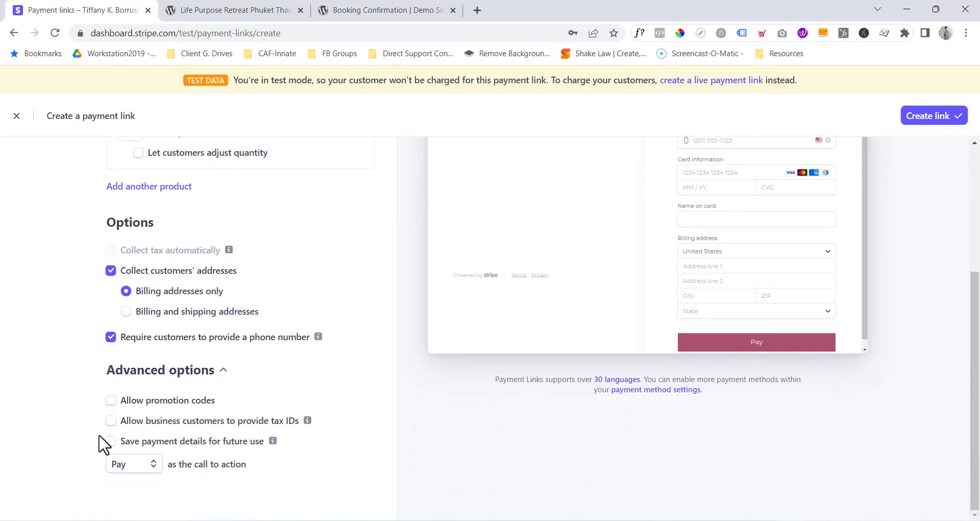
{"action": "left_click", "coordinate": [110, 420]}
{"action": "left_click", "coordinate": [132, 464]}
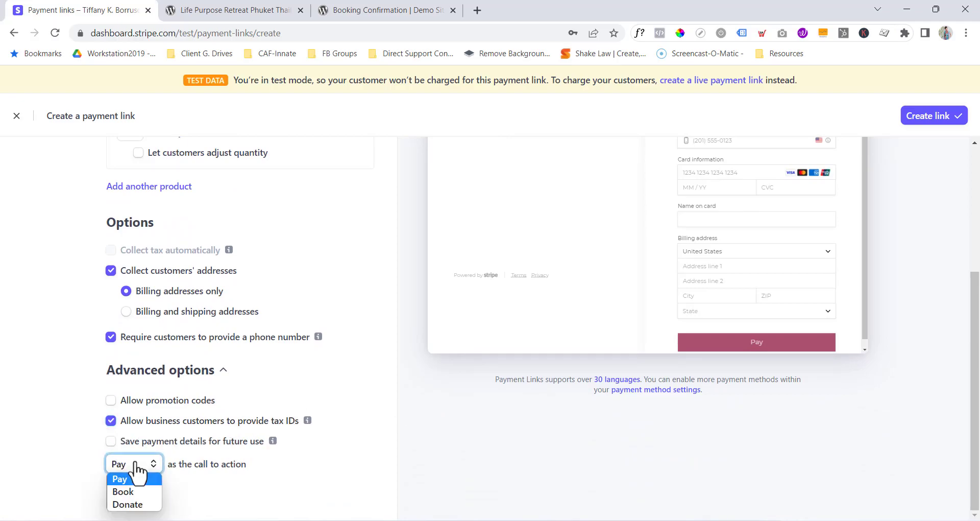
{"action": "left_click", "coordinate": [132, 493]}
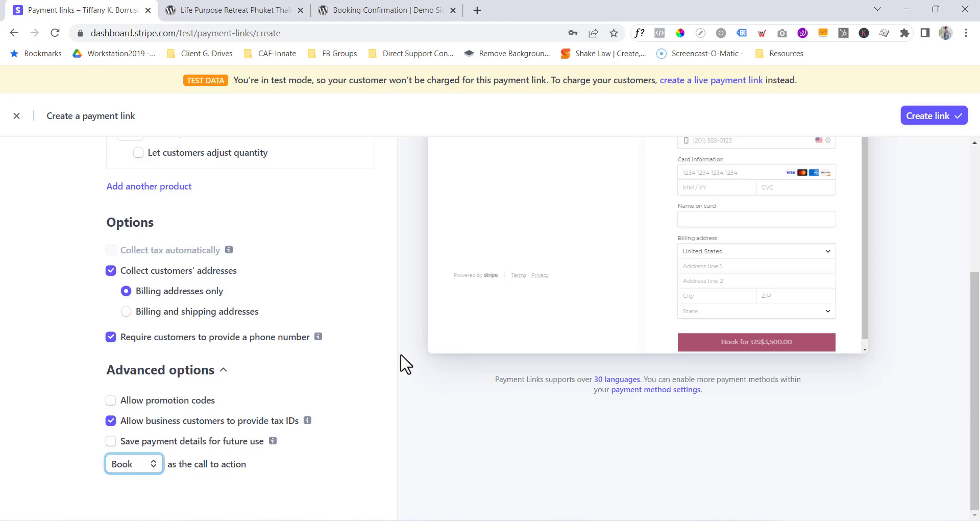
{"action": "scroll", "coordinate": [403, 364], "scroll_direction": "up", "scroll_amount": 4}
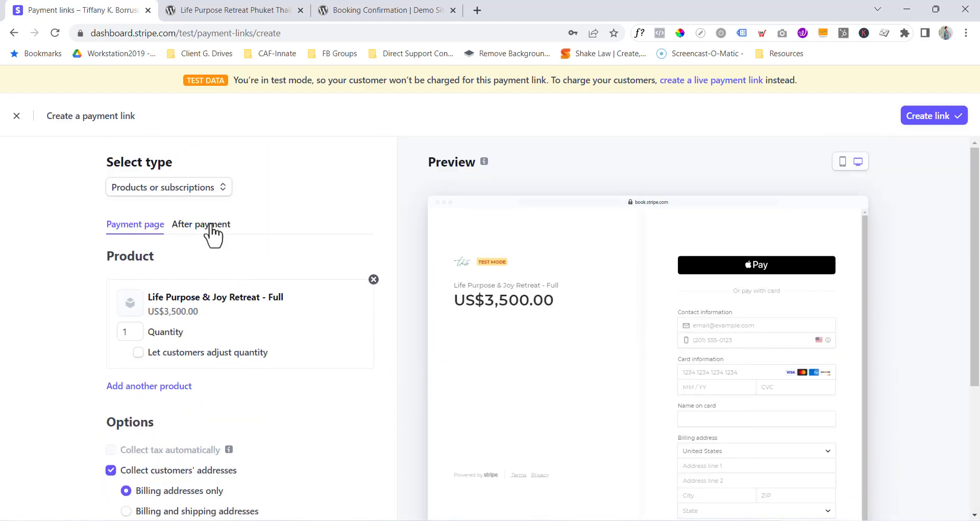
{"action": "left_click", "coordinate": [220, 228]}
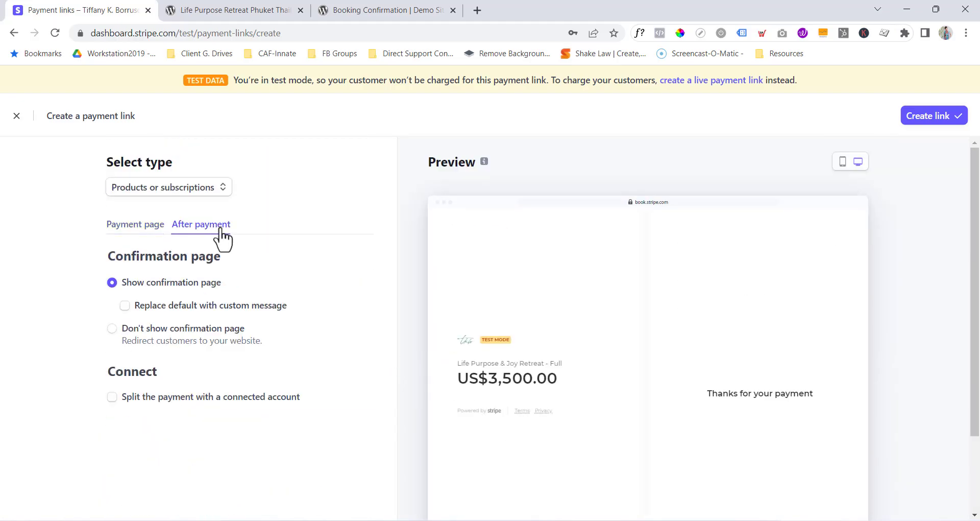
{"action": "left_click", "coordinate": [117, 333]}
{"action": "left_click", "coordinate": [114, 341]}
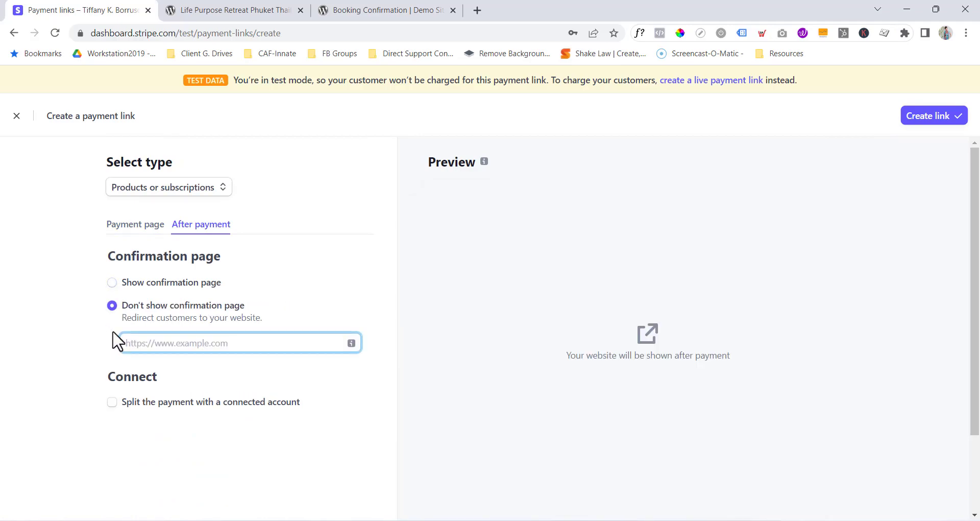
{"action": "left_click", "coordinate": [374, 11]}
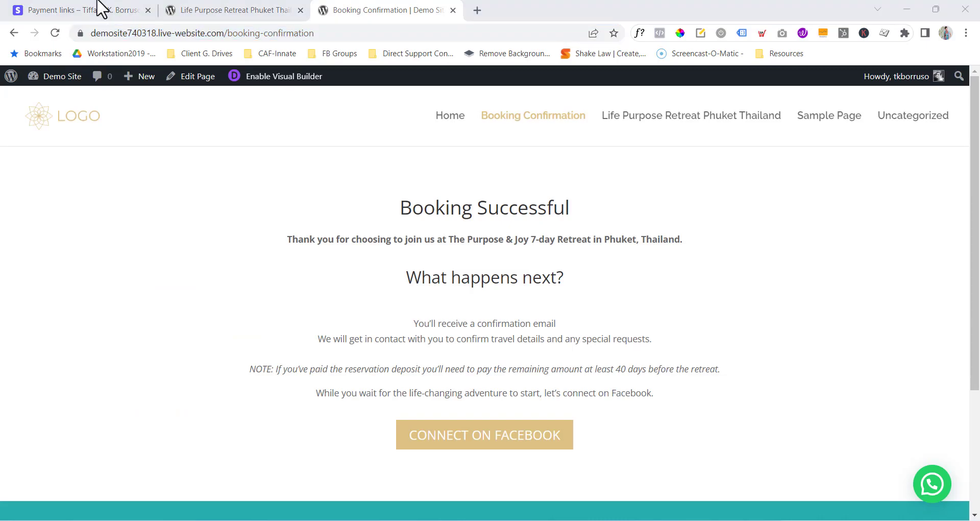
{"action": "left_click", "coordinate": [74, 11]}
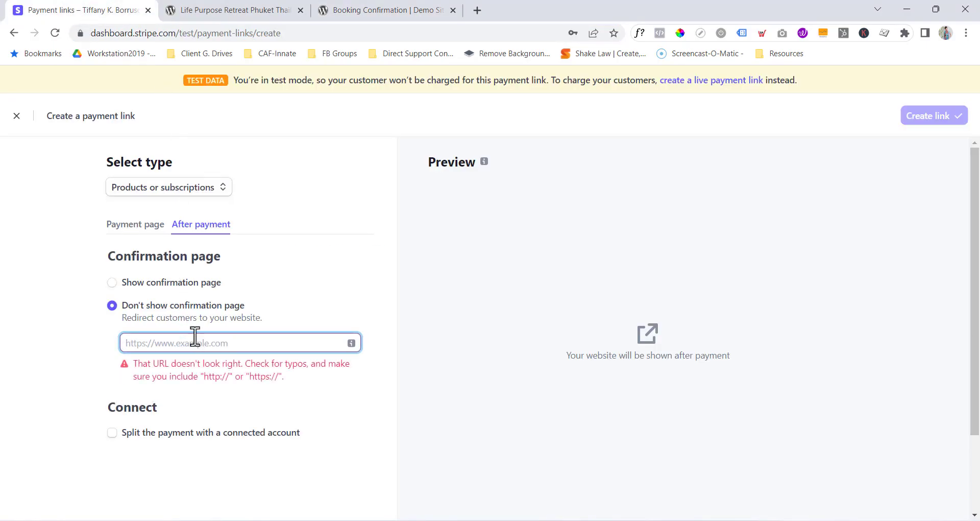
{"action": "key", "text": "ctrl+v"}
{"action": "left_click", "coordinate": [371, 417]}
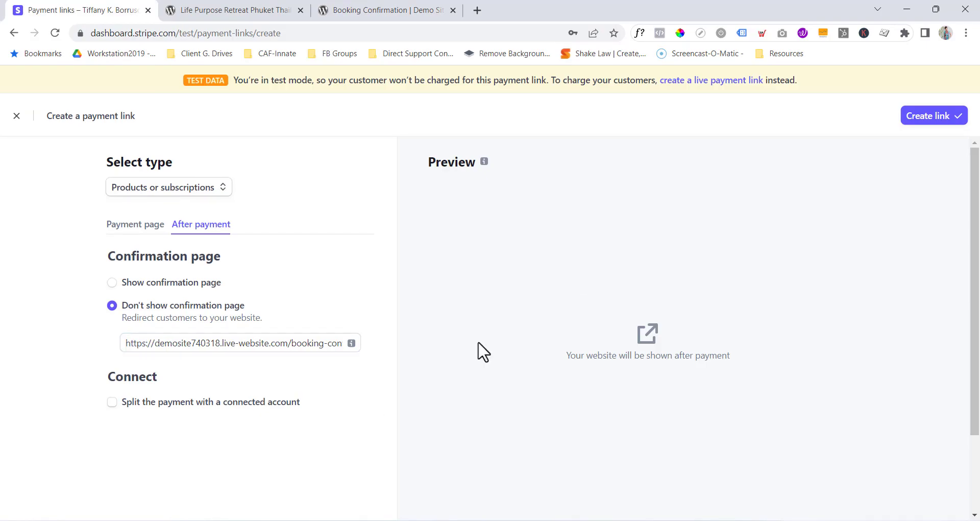
- Create the 3,500.00 USD full-payment link and copy its URL
{"action": "left_click", "coordinate": [931, 117]}
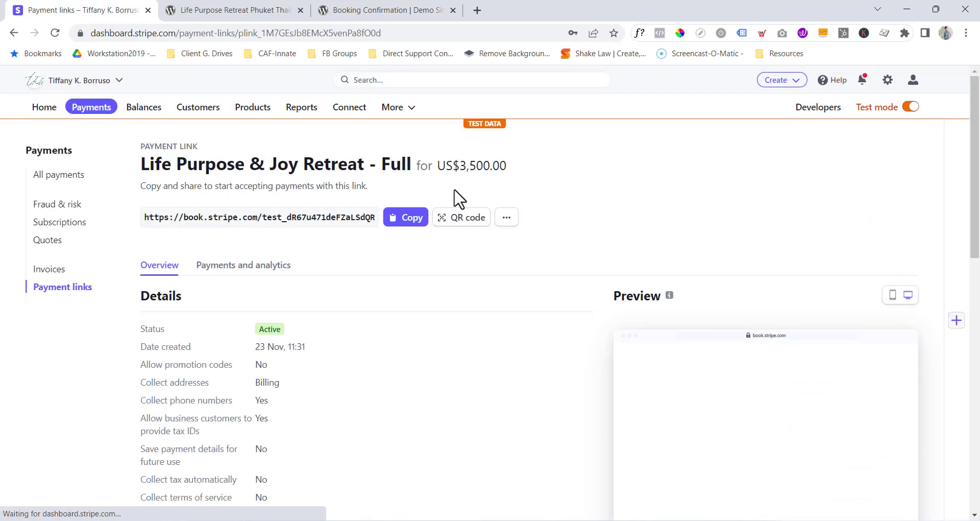
{"action": "left_click", "coordinate": [406, 219]}
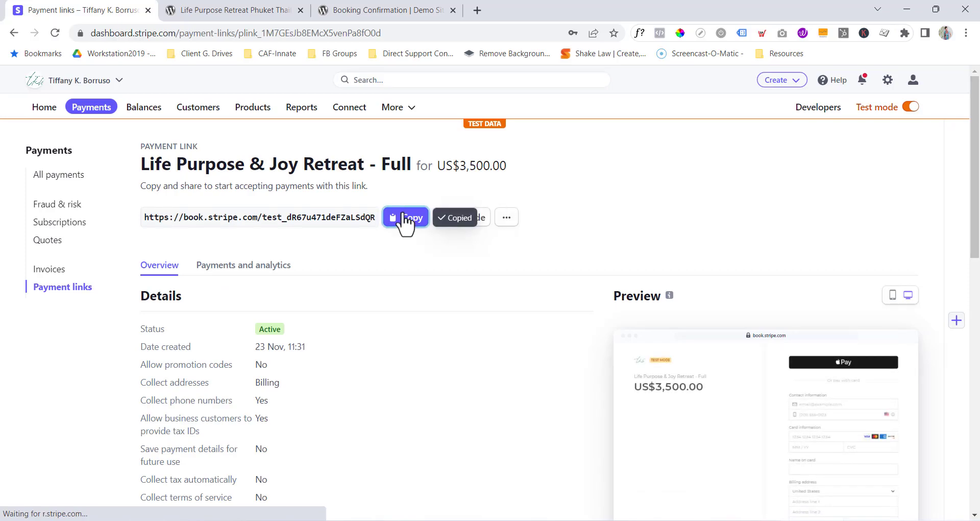
- Switch to the retreat page editor, replace the Pay in Full Book Now button's URL with the copied payment link, and save the page
{"action": "left_click", "coordinate": [250, 12]}
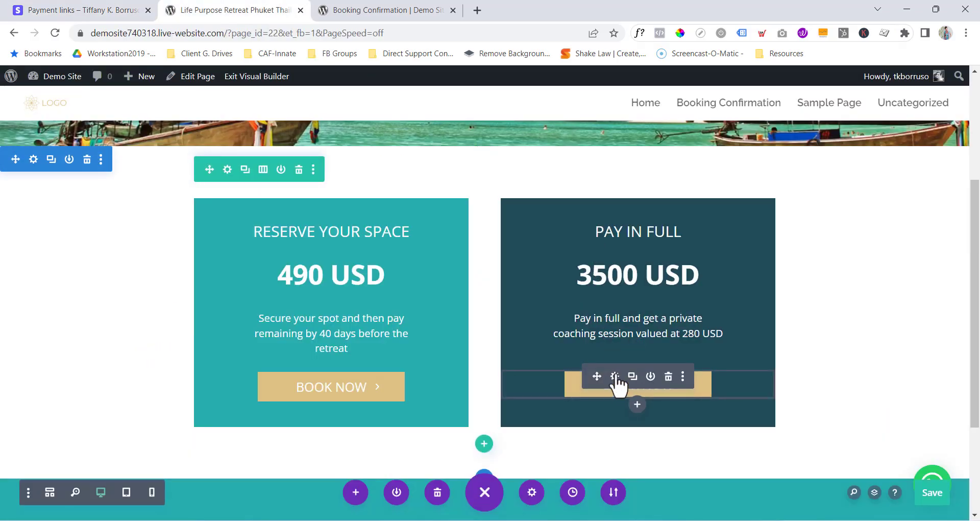
{"action": "left_click", "coordinate": [623, 377]}
{"action": "left_click", "coordinate": [632, 353]}
{"action": "triple_click", "coordinate": [706, 280]}
{"action": "key", "text": "Delete"}
{"action": "right_click", "coordinate": [670, 282]}
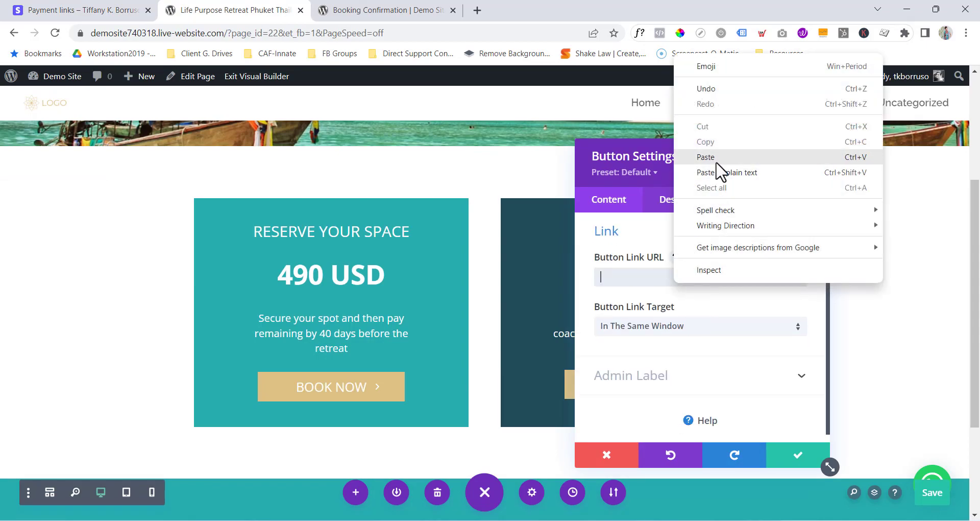
{"action": "left_click", "coordinate": [716, 173]}
{"action": "left_click", "coordinate": [789, 455]}
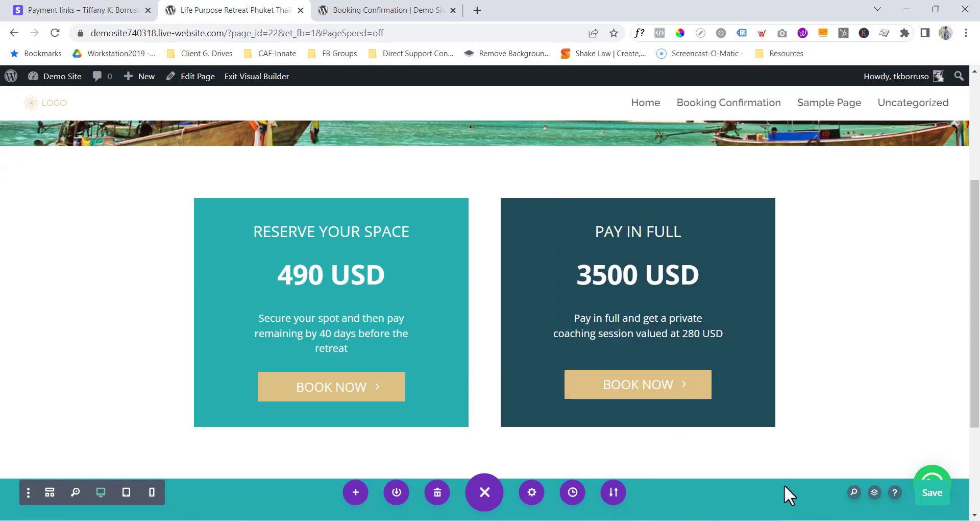
{"action": "left_click", "coordinate": [934, 495]}
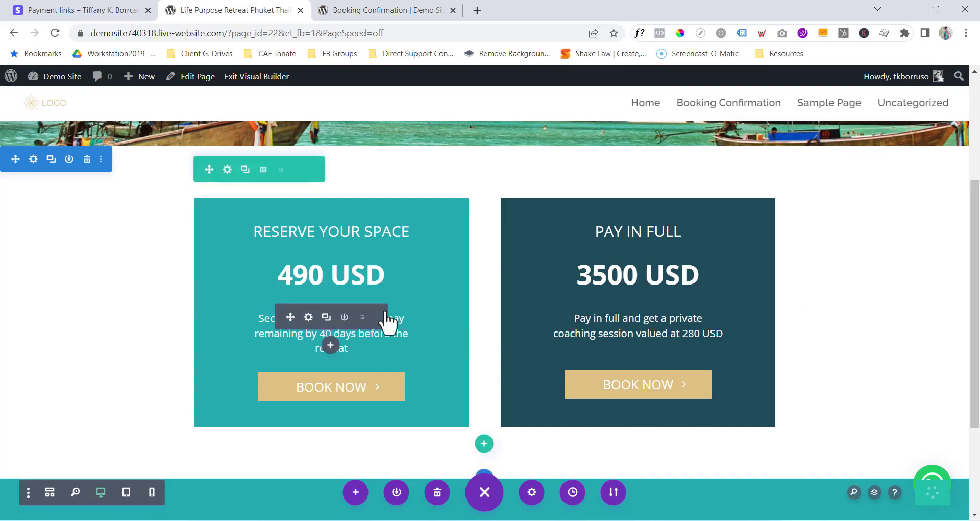
- Exit the Visual Builder and test the Reserve Your Space Book Now button, reviewing its checkout page before returning to the retreat page
{"action": "left_click", "coordinate": [257, 82]}
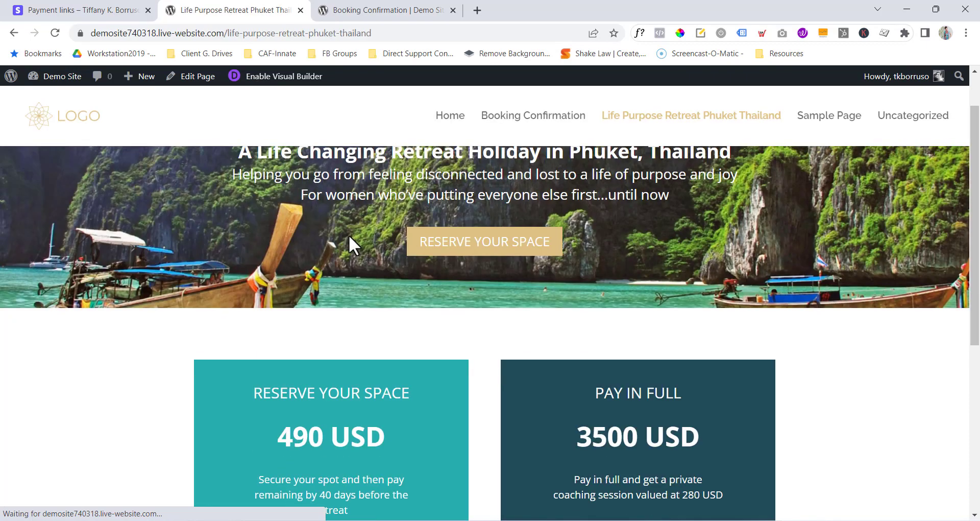
{"action": "scroll", "coordinate": [349, 236], "scroll_direction": "down", "scroll_amount": 4}
{"action": "left_click", "coordinate": [336, 329]}
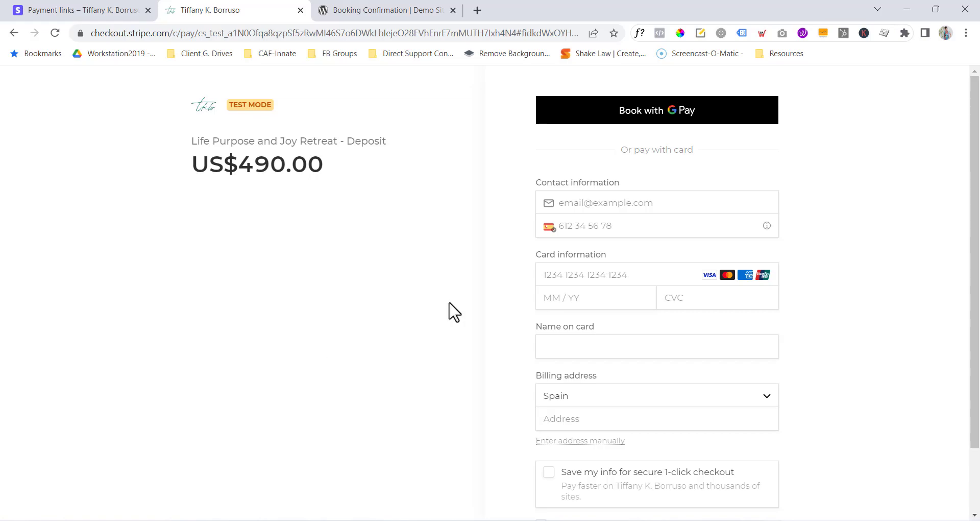
{"action": "scroll", "coordinate": [668, 120], "scroll_direction": "down", "scroll_amount": 1}
{"action": "scroll", "coordinate": [687, 240], "scroll_direction": "down", "scroll_amount": 1}
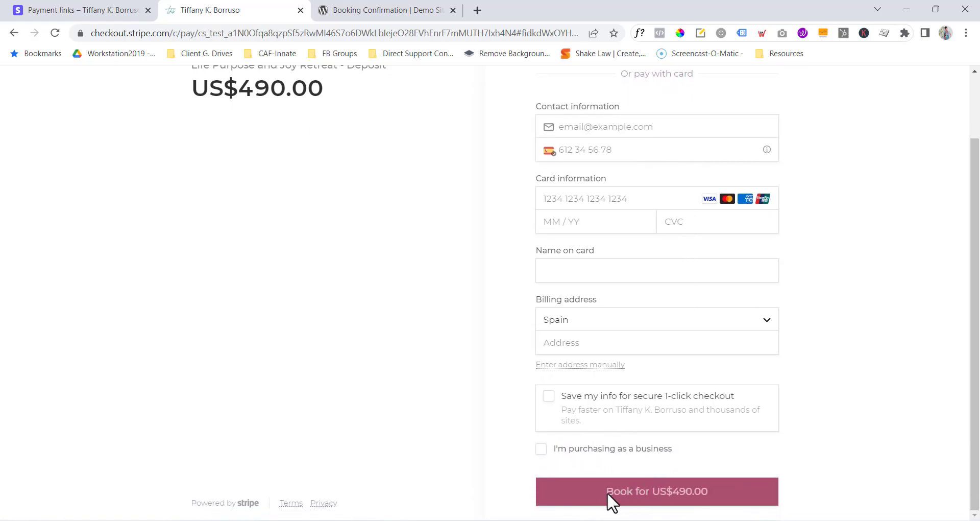
{"action": "scroll", "coordinate": [503, 380], "scroll_direction": "up", "scroll_amount": 2}
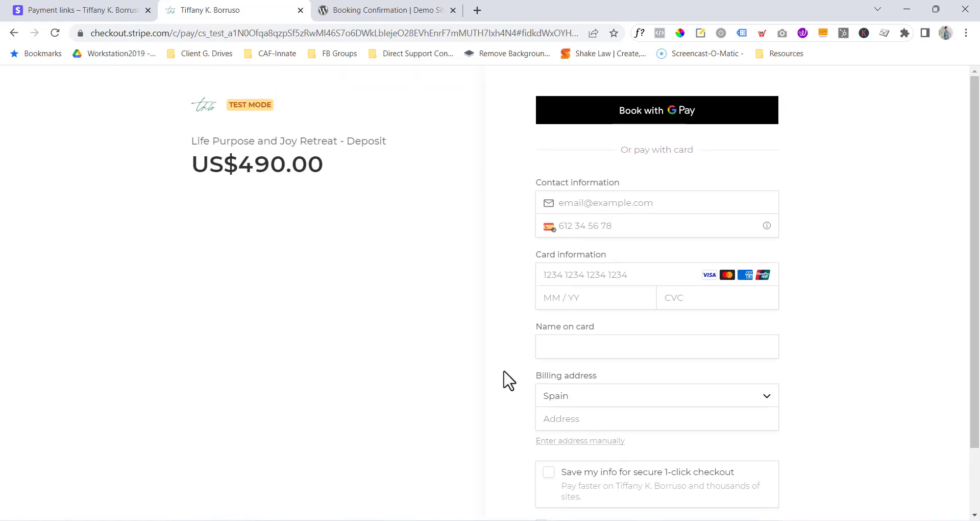
{"action": "left_click", "coordinate": [13, 33]}
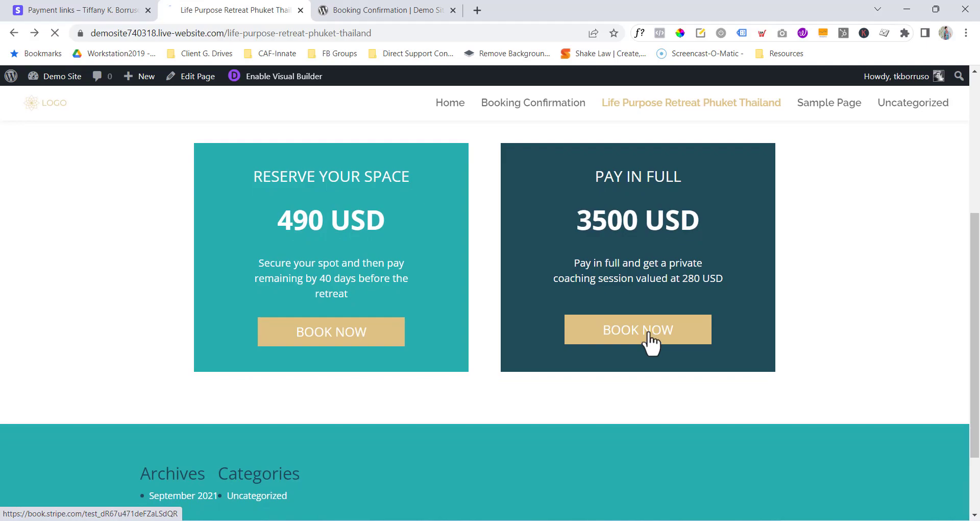
- Test the Pay in Full Book Now button and review its checkout page, then return to the retreat page
{"action": "left_click", "coordinate": [649, 338]}
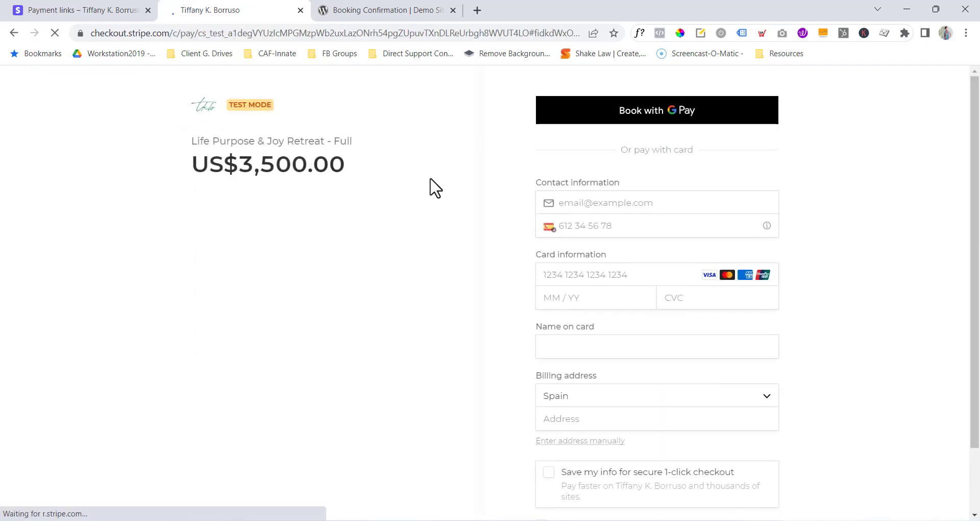
{"action": "scroll", "coordinate": [681, 214], "scroll_direction": "down", "scroll_amount": 1}
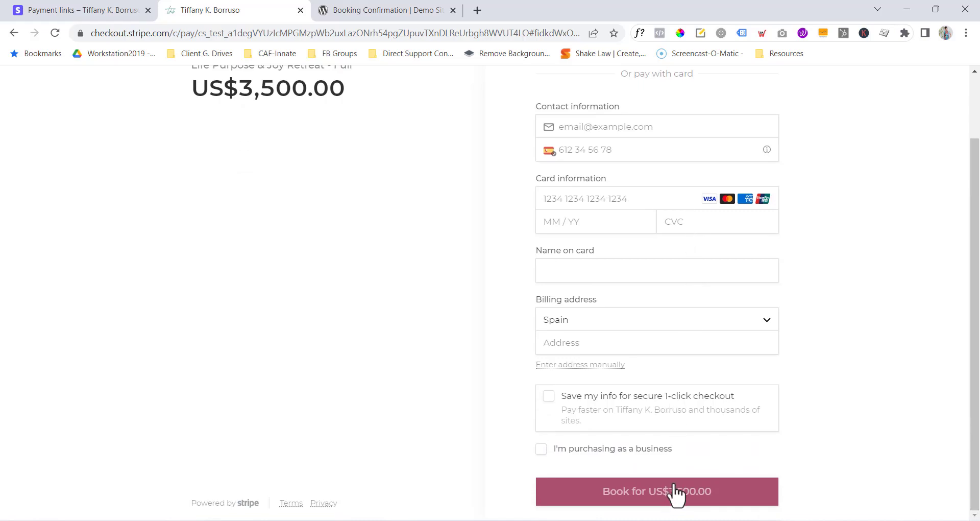
{"action": "left_click", "coordinate": [14, 33]}
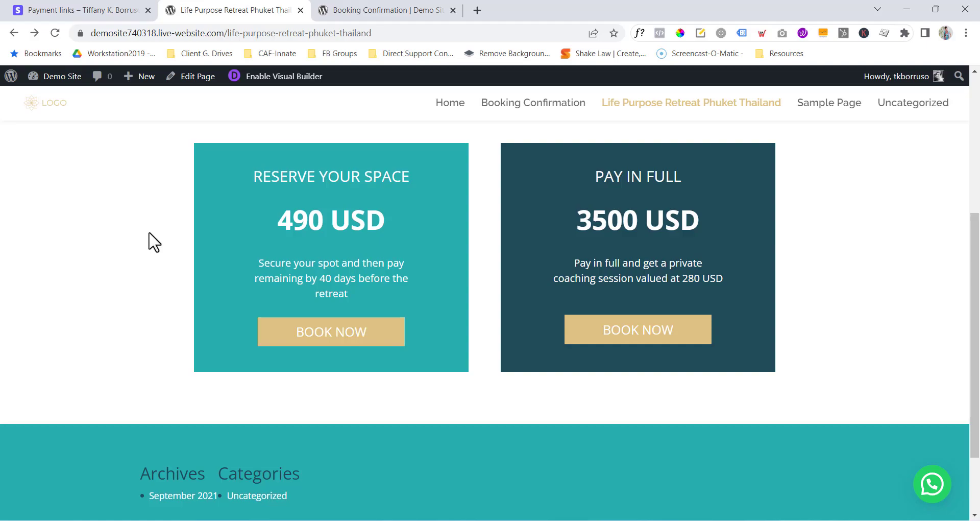
{"action": "scroll", "coordinate": [143, 272], "scroll_direction": "up", "scroll_amount": 1}
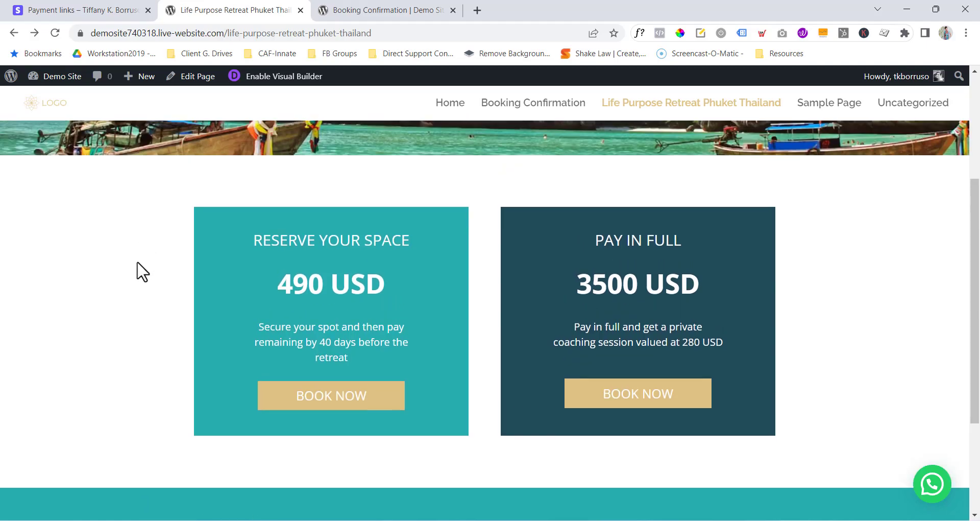